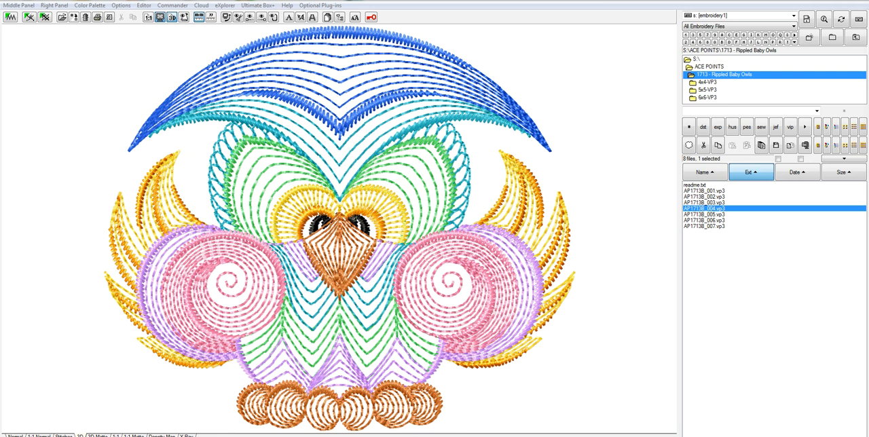
- Switch to a maximized Paint window, paste the captured owl design screenshot, and shift it up to push the Embird toolbars off the canvas
{"action": "left_click", "coordinate": [8, 432]}
{"action": "left_click", "coordinate": [47, 163]}
{"action": "key", "text": "ctrl+v"}
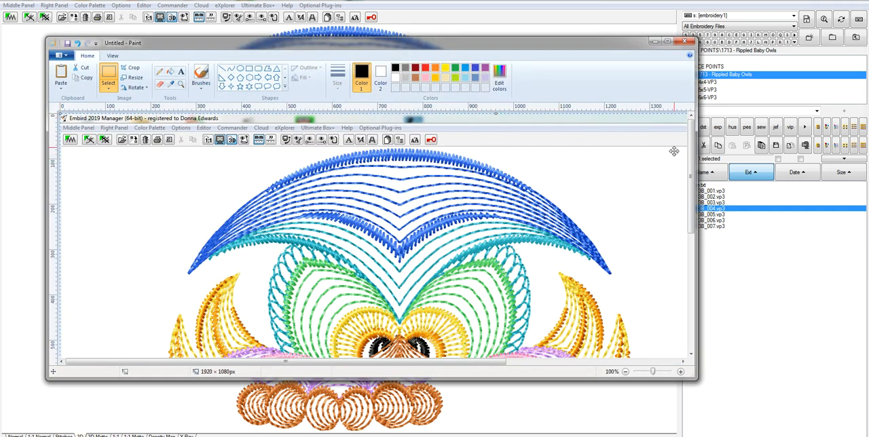
{"action": "left_click", "coordinate": [667, 42]}
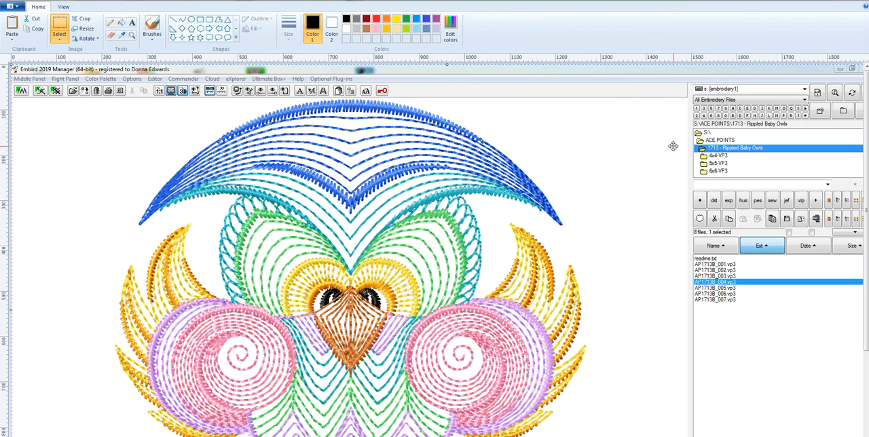
{"action": "scroll", "coordinate": [705, 148], "scroll_direction": "down", "scroll_amount": 2}
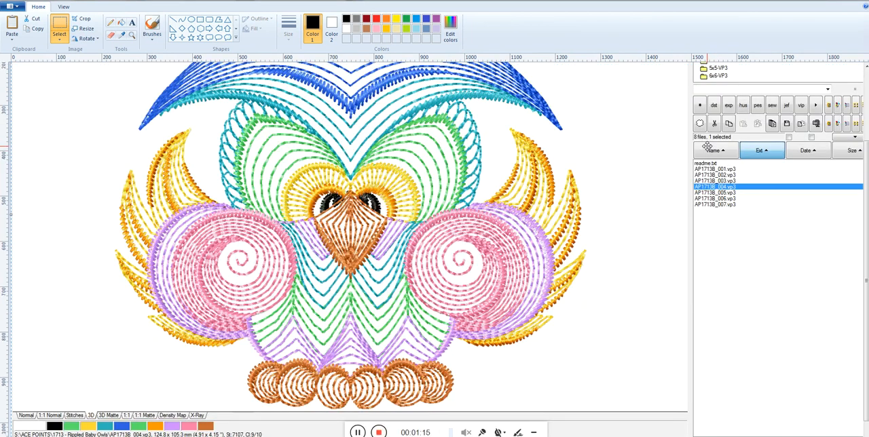
{"action": "scroll", "coordinate": [705, 148], "scroll_direction": "up", "scroll_amount": 2}
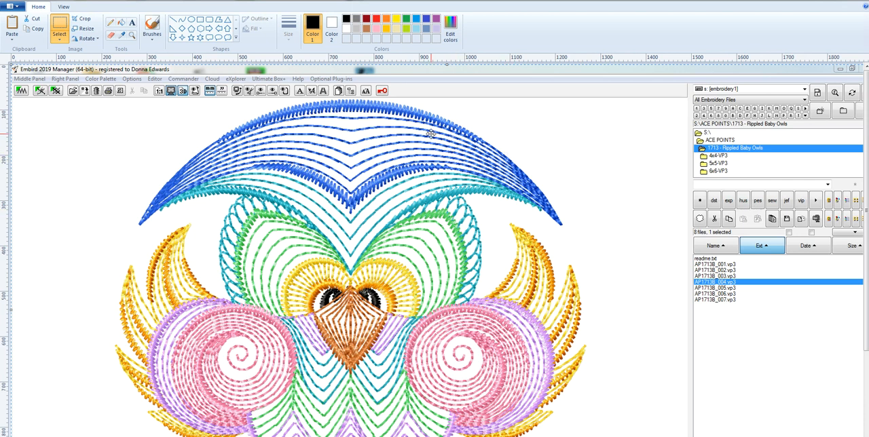
{"action": "left_click_drag", "start_coordinate": [463, 98], "coordinate": [465, 62]}
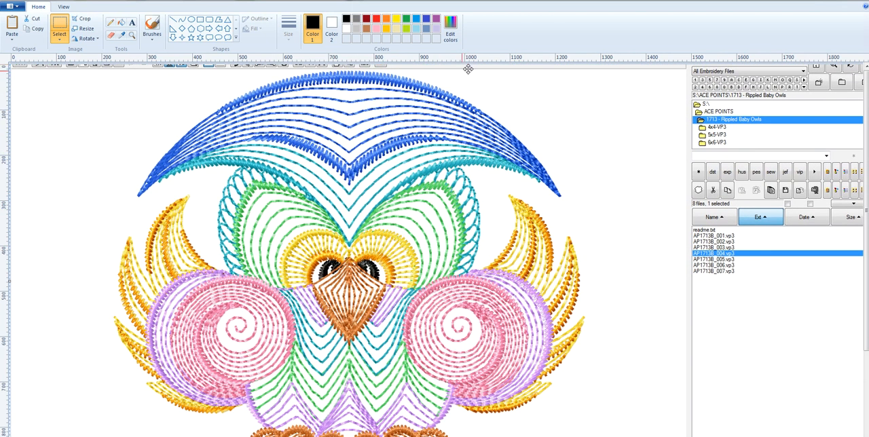
- Select a rectangle around the whole owl, pull its edges in slightly, and crop the picture to it
{"action": "left_click", "coordinate": [59, 25]}
{"action": "left_click_drag", "start_coordinate": [109, 71], "coordinate": [588, 382]}
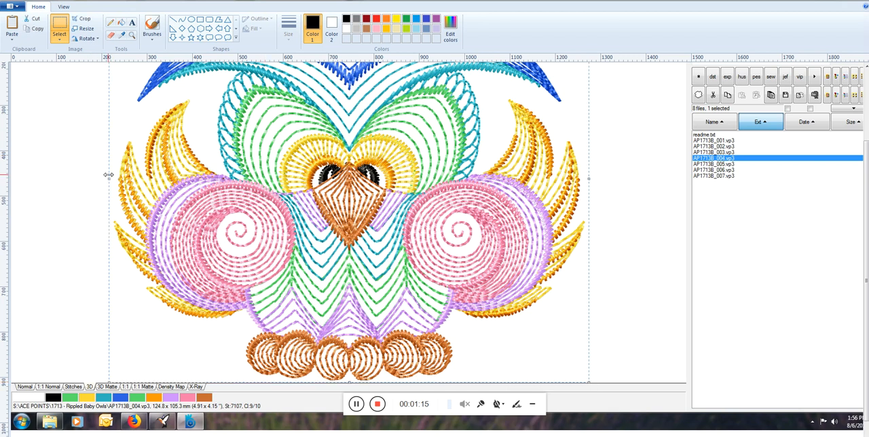
{"action": "left_click_drag", "start_coordinate": [108, 180], "coordinate": [113, 181]}
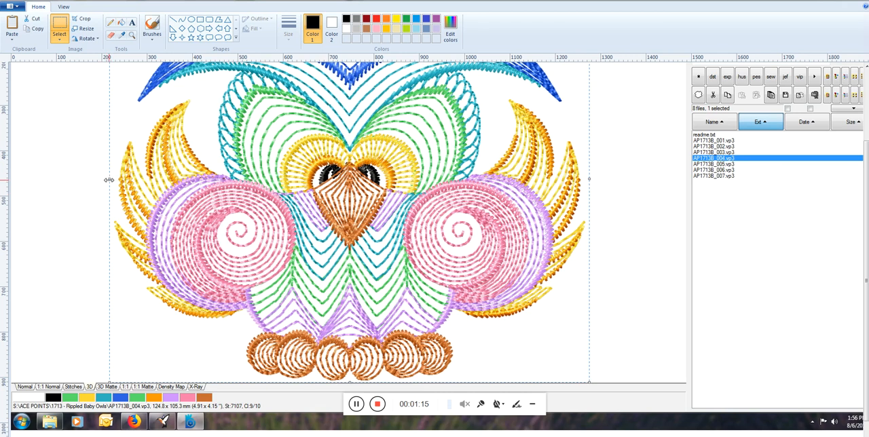
{"action": "left_click_drag", "start_coordinate": [109, 180], "coordinate": [113, 180]}
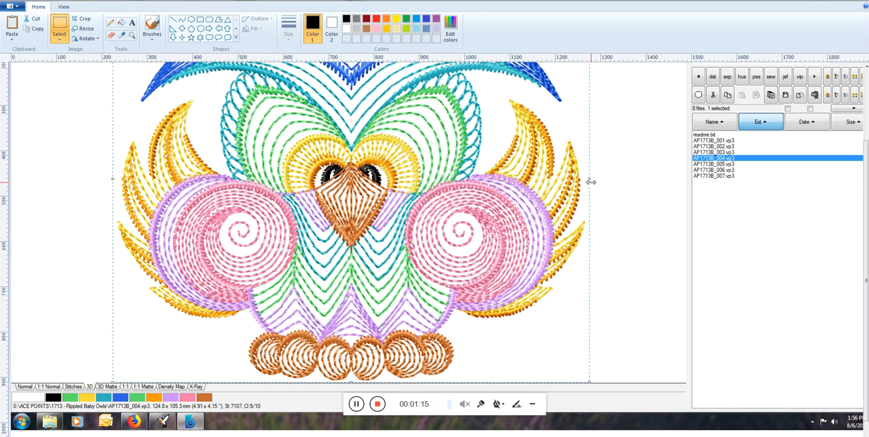
{"action": "left_click_drag", "start_coordinate": [589, 181], "coordinate": [587, 180]}
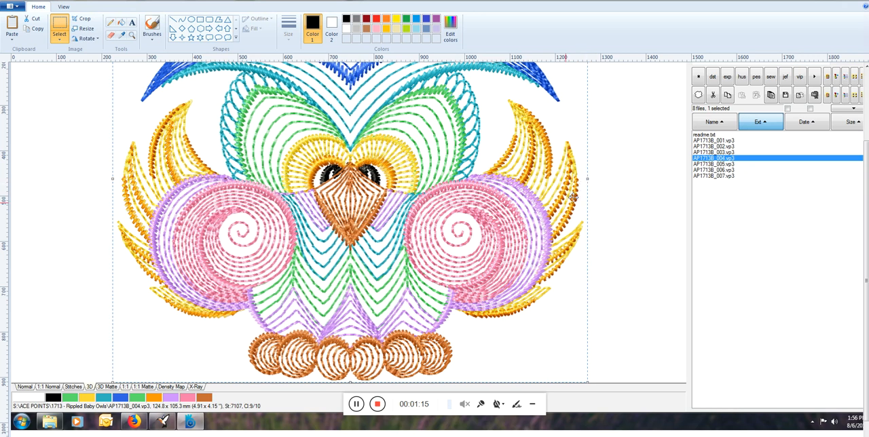
{"action": "left_click_drag", "start_coordinate": [350, 383], "coordinate": [349, 383]}
{"action": "left_click_drag", "start_coordinate": [866, 214], "coordinate": [858, 67]}
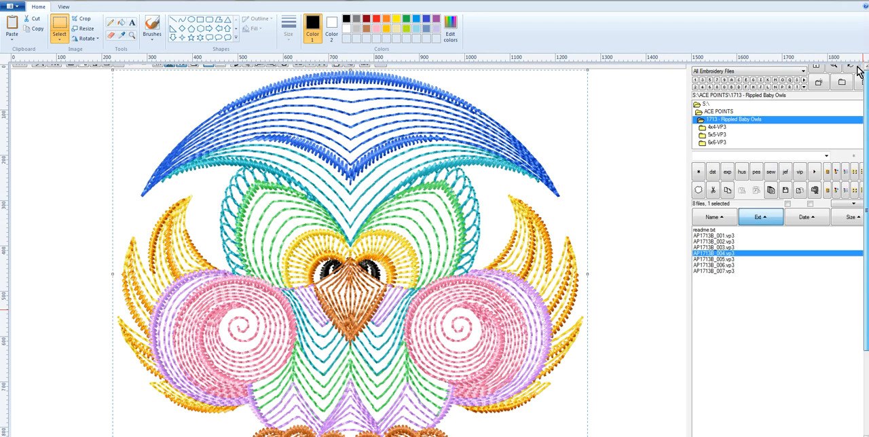
{"action": "left_click", "coordinate": [80, 18]}
{"action": "scroll", "coordinate": [441, 246], "scroll_direction": "down", "scroll_amount": 1}
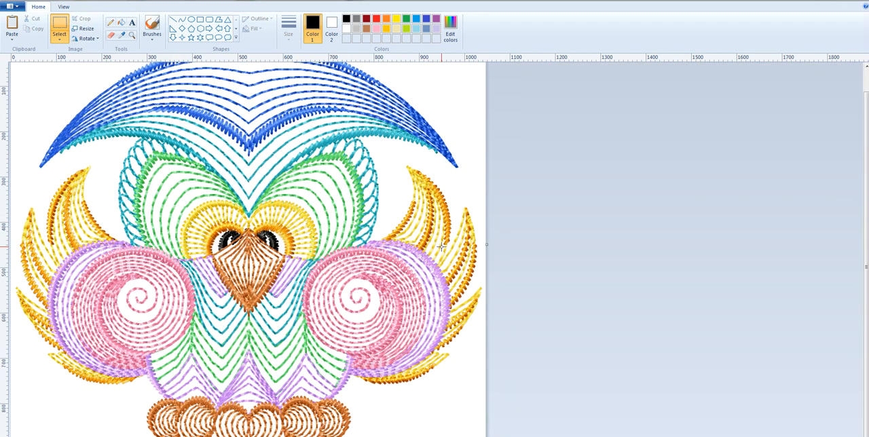
{"action": "scroll", "coordinate": [441, 246], "scroll_direction": "up", "scroll_amount": 1}
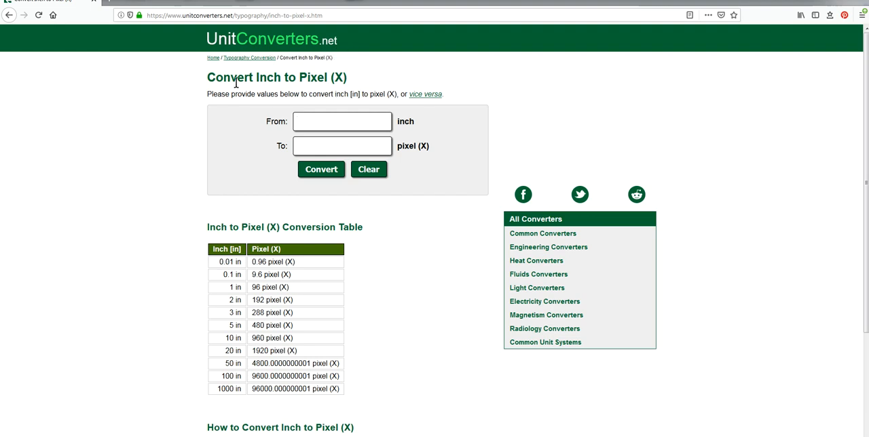
- Convert the owl design's 4.91 inch width and 4.15 inch height to pixels on UnitConverters.net
{"action": "left_click", "coordinate": [320, 123]}
{"action": "type", "text": "4.91"}
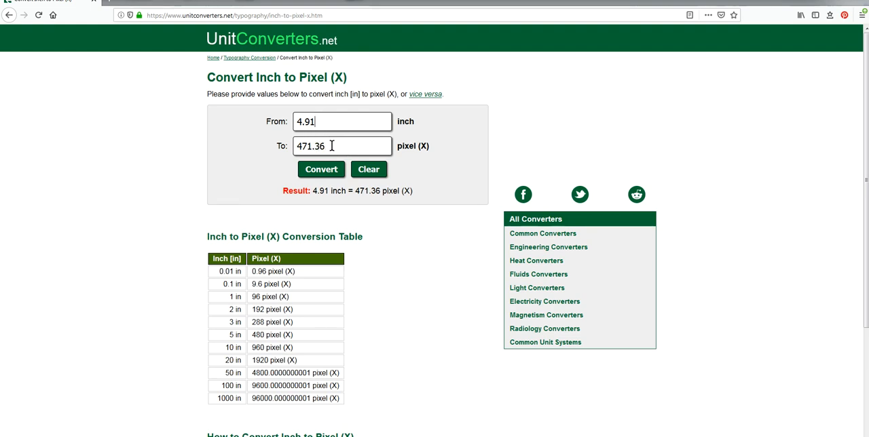
{"action": "left_click", "coordinate": [335, 170]}
{"action": "left_click_drag", "start_coordinate": [315, 121], "coordinate": [306, 120]}
{"action": "type", "text": "15"}
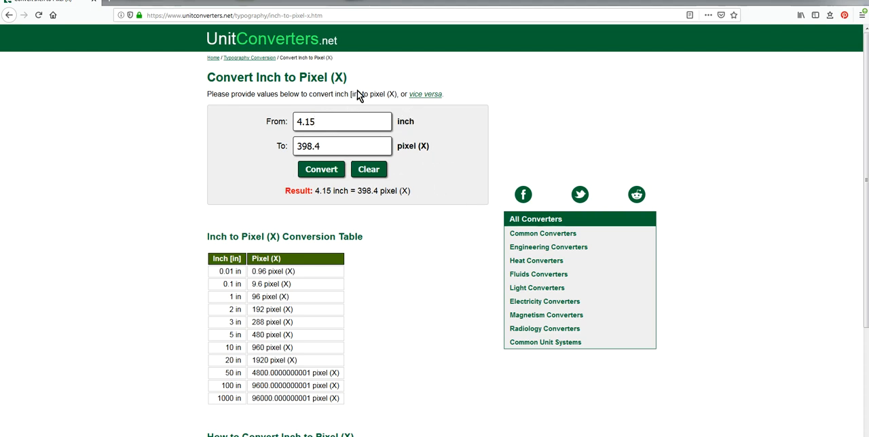
- Convert 6 inches to pixels and return to the cropped owl picture in Paint
{"action": "left_click_drag", "start_coordinate": [321, 120], "coordinate": [272, 118]}
{"action": "type", "text": "6"}
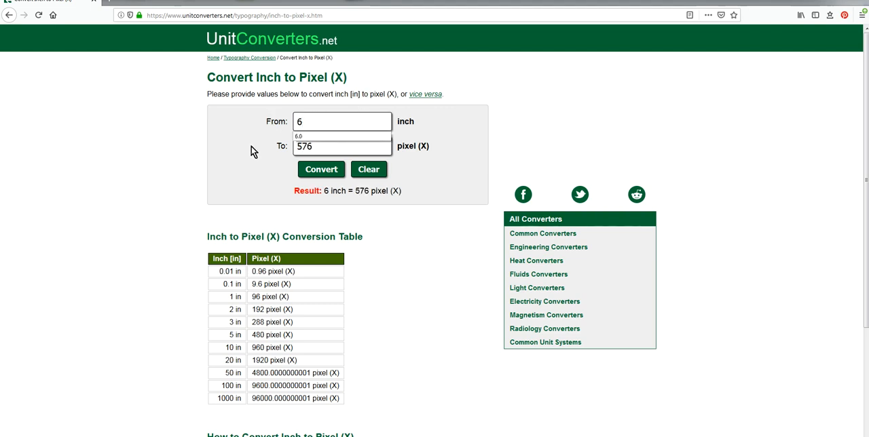
{"action": "left_click", "coordinate": [665, 110]}
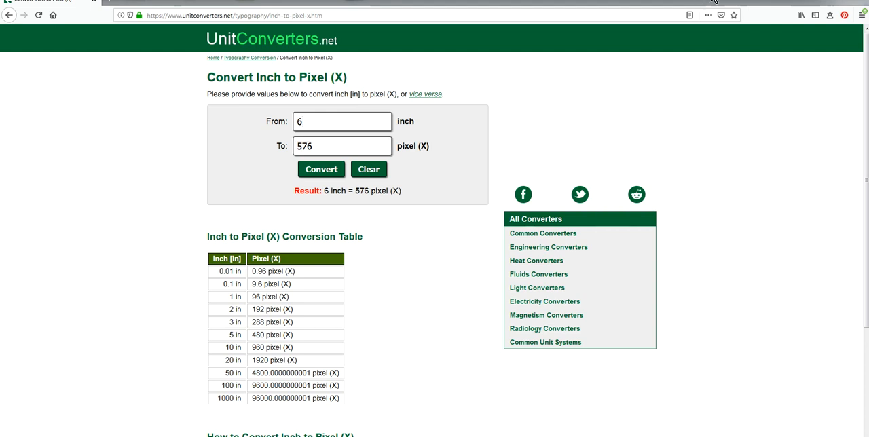
{"action": "left_click", "coordinate": [810, 3]}
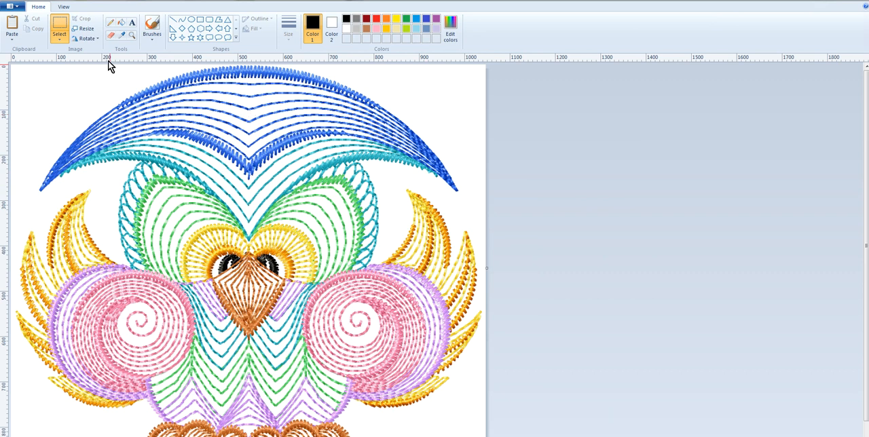
- Resize the owl picture by pixels, with aspect ratio unlocked, to about 490 pixels wide and 398 pixels high
{"action": "left_click", "coordinate": [84, 28]}
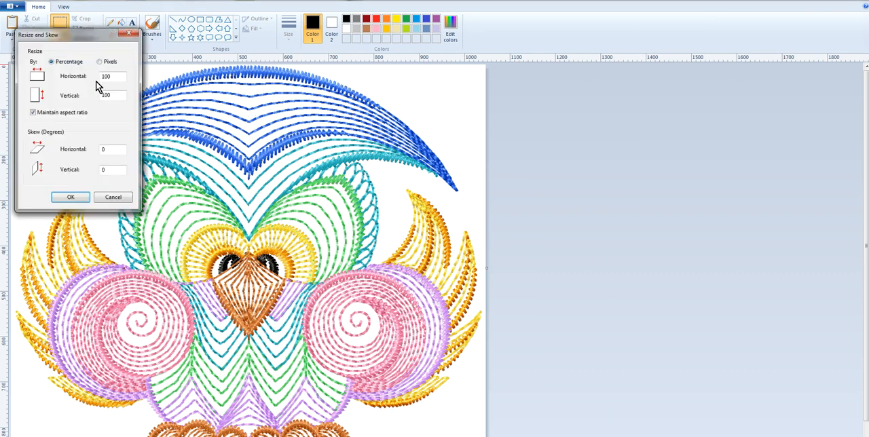
{"action": "left_click", "coordinate": [99, 63]}
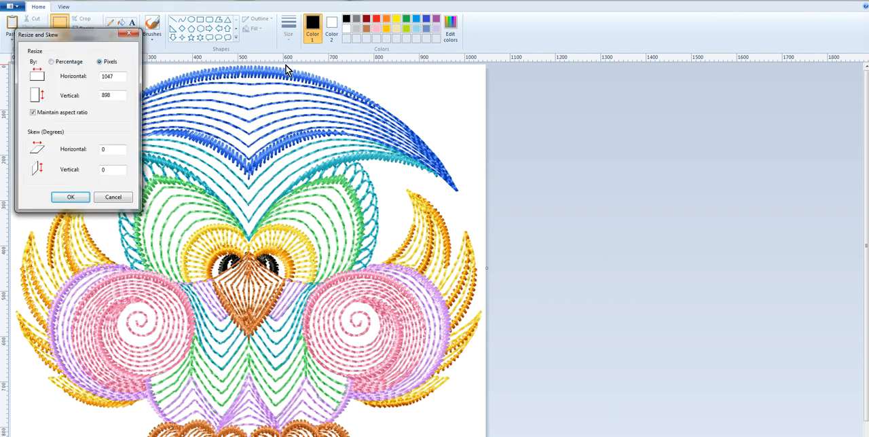
{"action": "left_click", "coordinate": [33, 113]}
{"action": "left_click_drag", "start_coordinate": [116, 77], "coordinate": [98, 77]}
{"action": "type", "text": "491"}
{"action": "left_click_drag", "start_coordinate": [115, 93], "coordinate": [100, 95]}
{"action": "type", "text": "398"}
{"action": "left_click", "coordinate": [70, 197]}
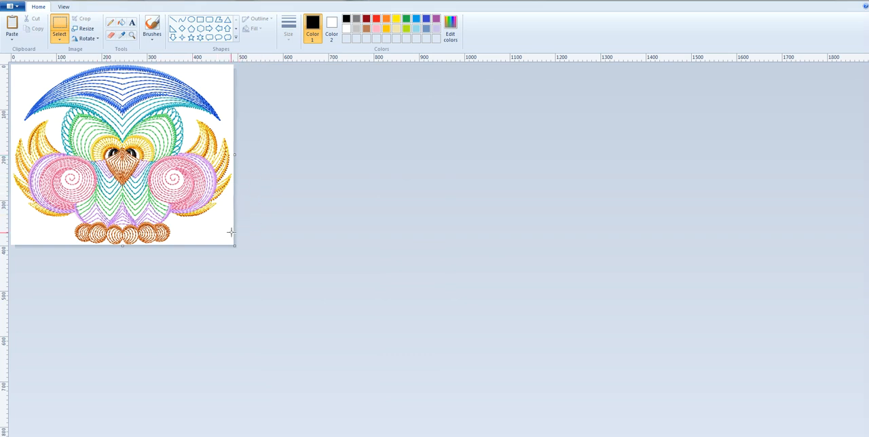
- Save the resized owl picture as test-owl2 in JPEG format in the ~Our Dolls World folder
{"action": "left_click", "coordinate": [10, 7]}
{"action": "left_click", "coordinate": [34, 83]}
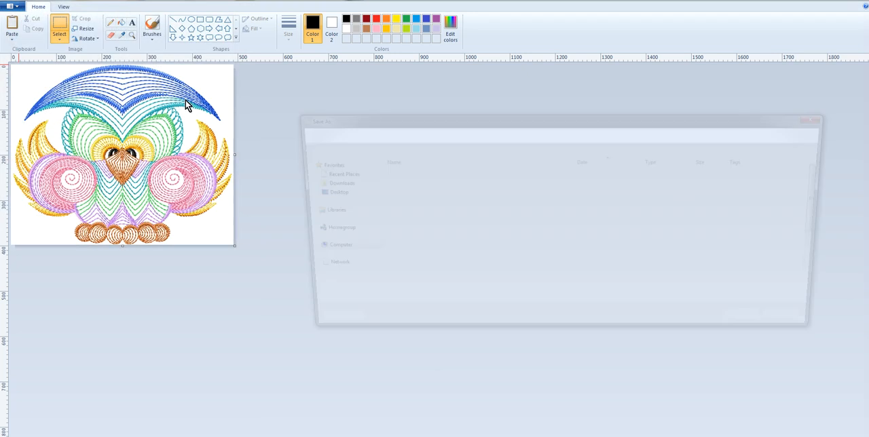
{"action": "type", "text": "te"}
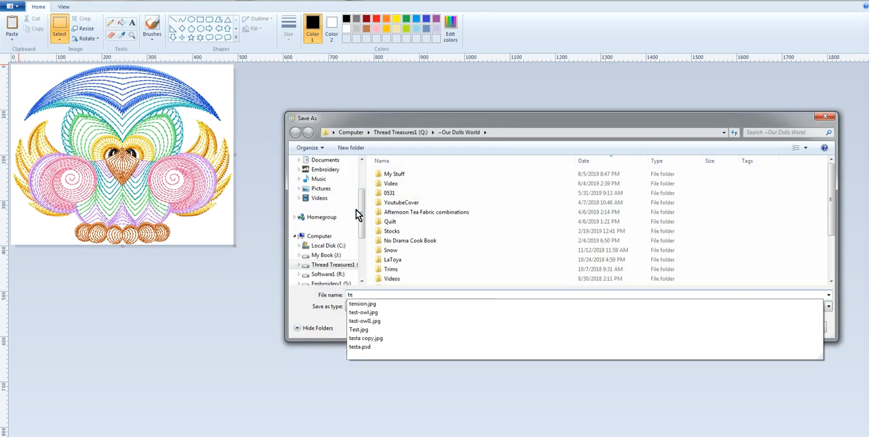
{"action": "type", "text": "st-owl3"}
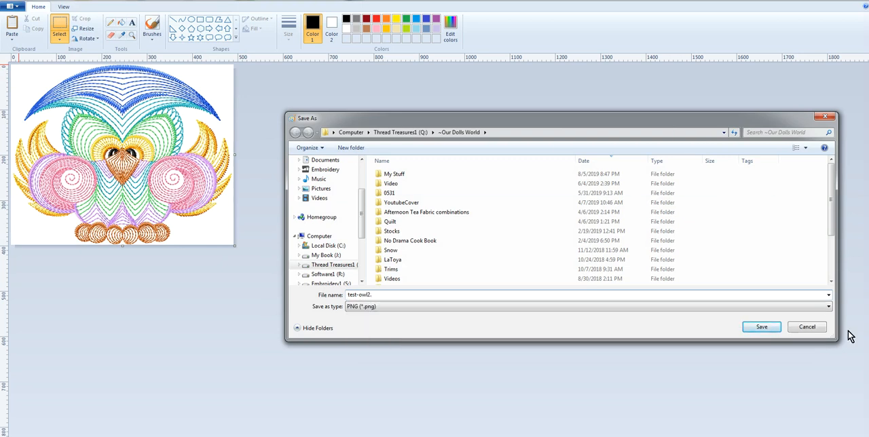
{"action": "left_click", "coordinate": [827, 307]}
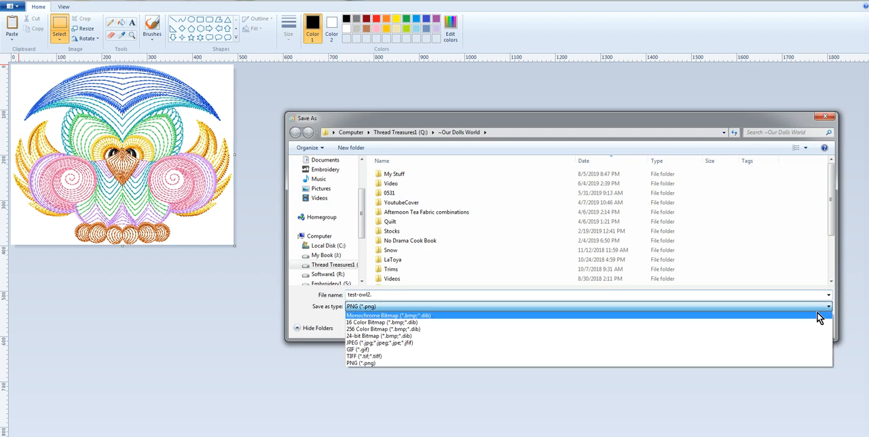
{"action": "left_click", "coordinate": [787, 342]}
{"action": "double_click", "coordinate": [378, 297]}
{"action": "left_click", "coordinate": [384, 292]}
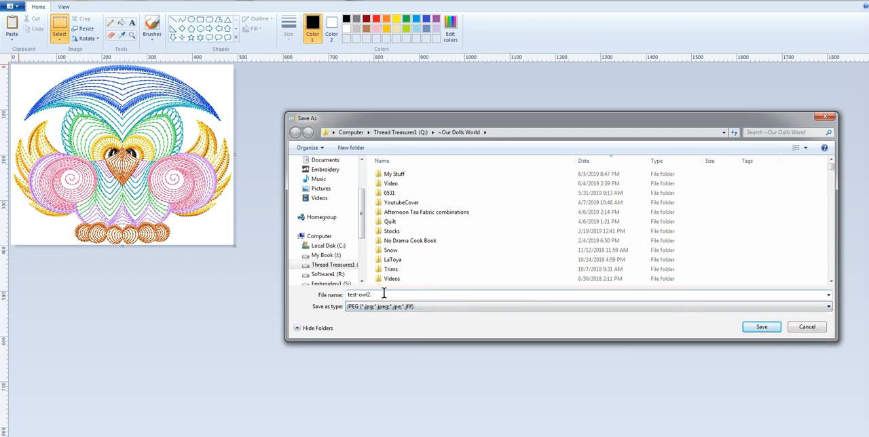
{"action": "key", "text": "Return"}
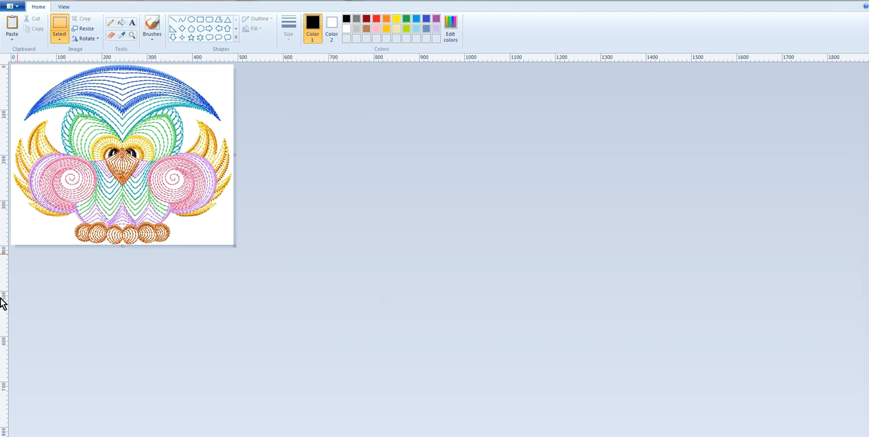
- Open a second, blank Paint window and maximize it
{"action": "key", "text": "super"}
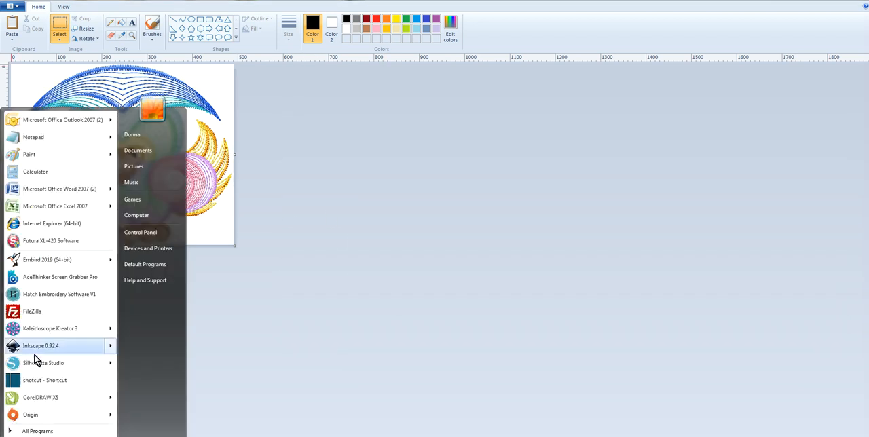
{"action": "left_click", "coordinate": [50, 159]}
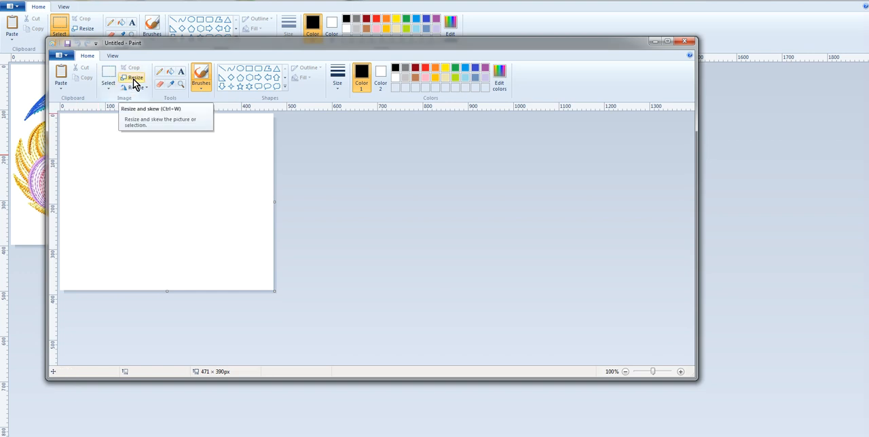
{"action": "left_click", "coordinate": [669, 41]}
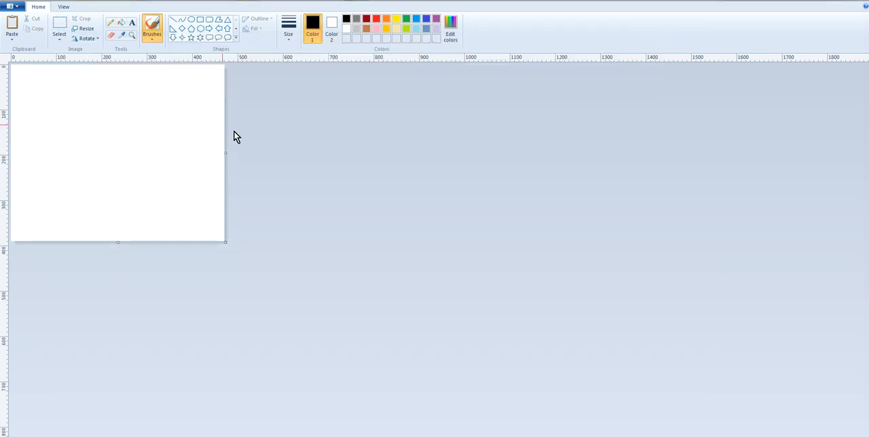
- Resize the blank canvas by pixels to 576 by 576, with aspect ratio unlocked
{"action": "left_click", "coordinate": [87, 30]}
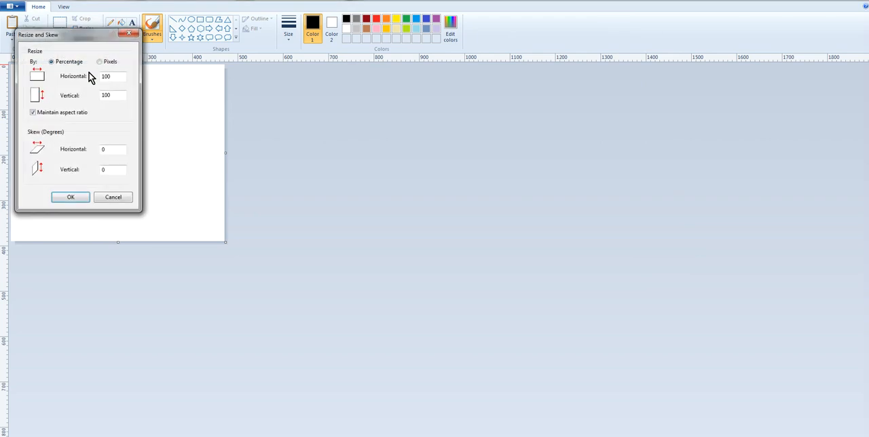
{"action": "left_click", "coordinate": [102, 62]}
{"action": "left_click", "coordinate": [33, 113]}
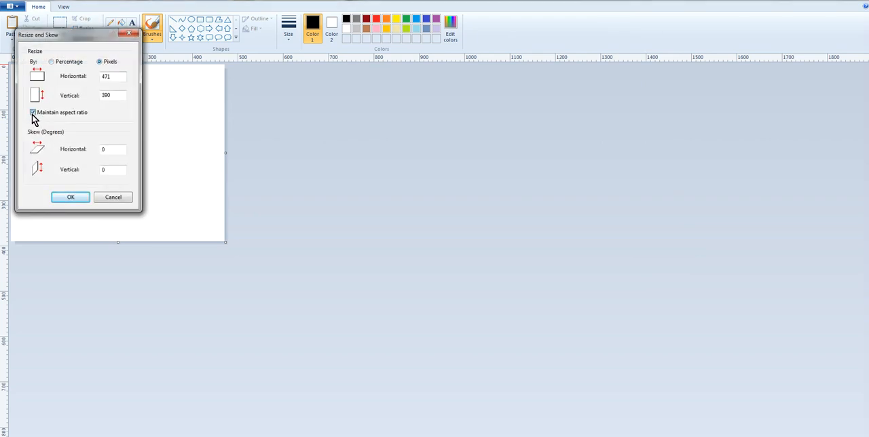
{"action": "left_click_drag", "start_coordinate": [114, 76], "coordinate": [82, 76]}
{"action": "type", "text": "576"}
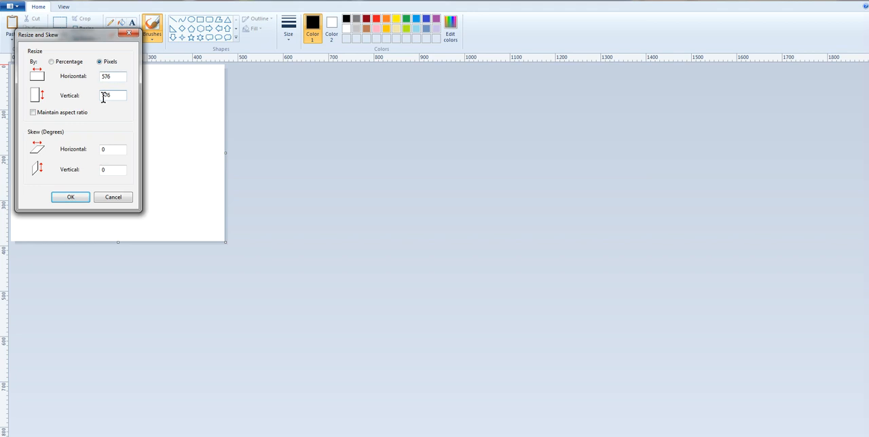
{"action": "left_click", "coordinate": [70, 196]}
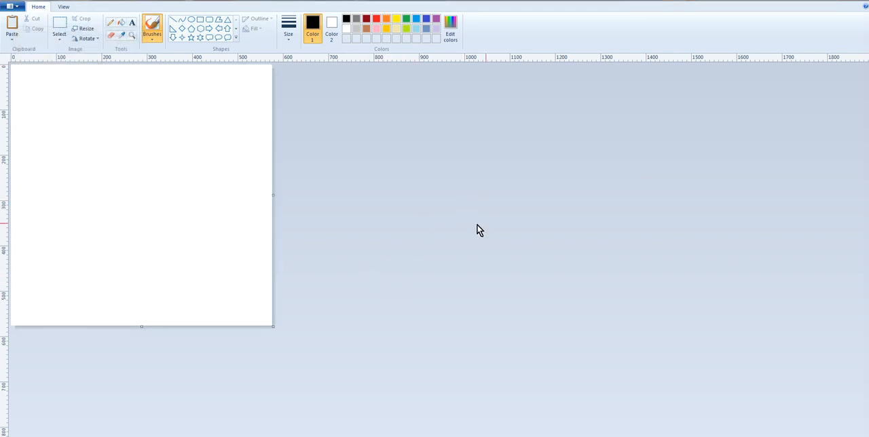
{"action": "left_click", "coordinate": [11, 42]}
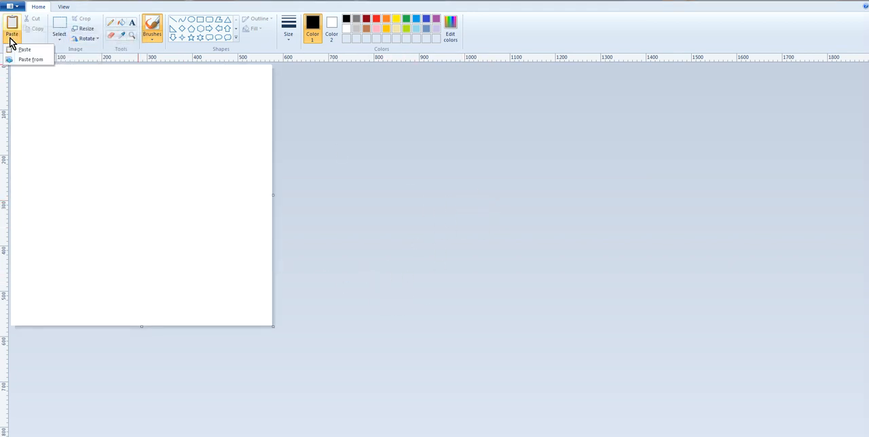
{"action": "left_click", "coordinate": [18, 51]}
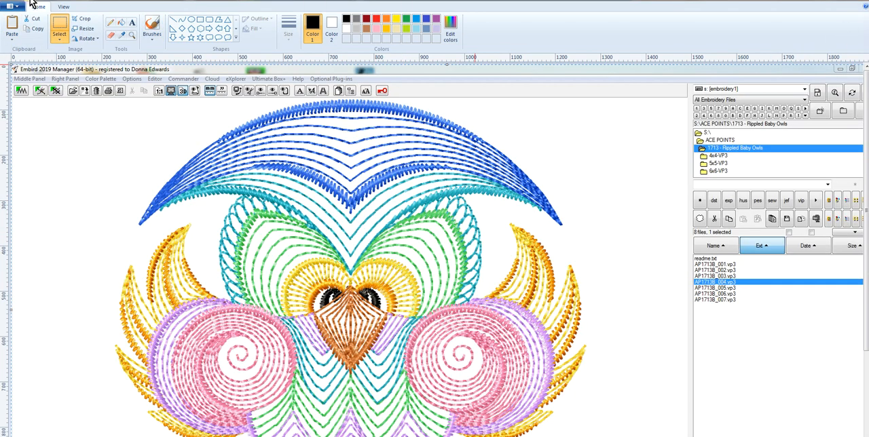
{"action": "key", "text": "ctrl+z"}
{"action": "key", "text": "ctrl+z"}
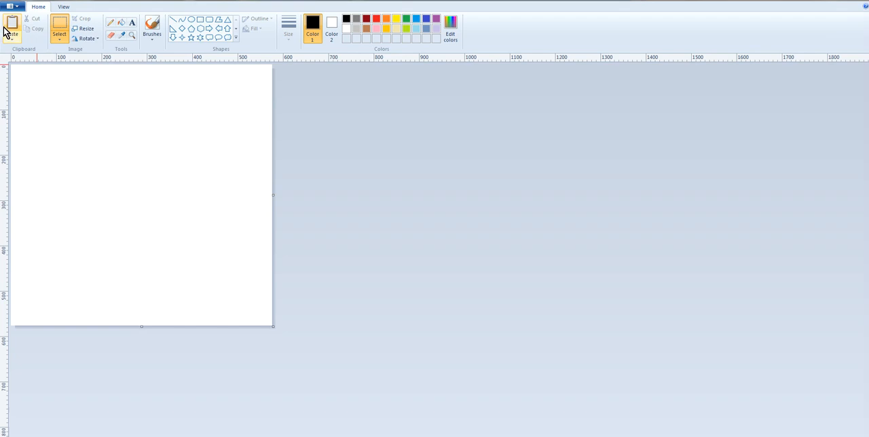
- Paste the test-owl2 picture from the ~Our Dolls World folder onto the blank square canvas
{"action": "left_click", "coordinate": [10, 42]}
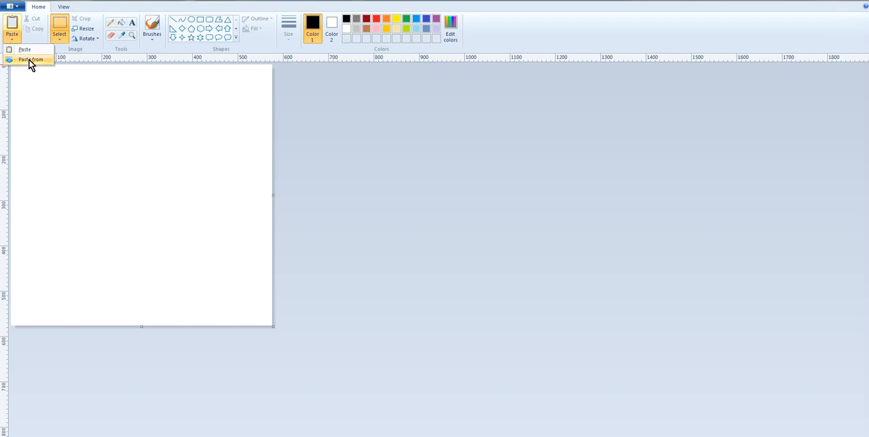
{"action": "left_click", "coordinate": [30, 60]}
{"action": "scroll", "coordinate": [435, 248], "scroll_direction": "down", "scroll_amount": 5}
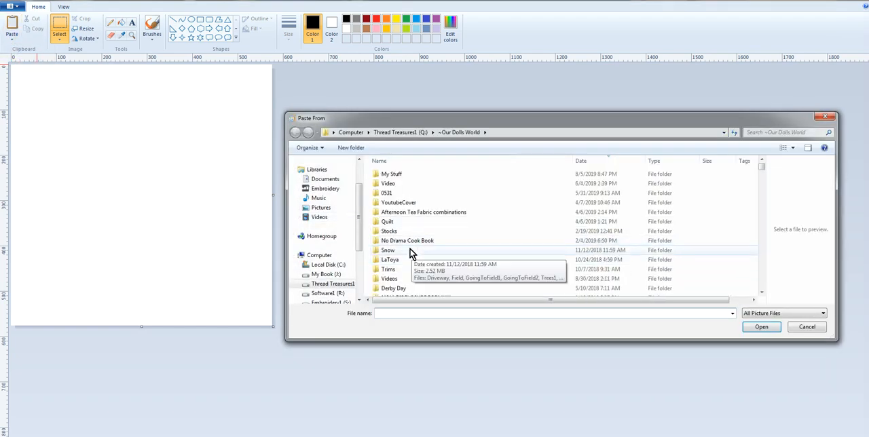
{"action": "scroll", "coordinate": [505, 258], "scroll_direction": "down", "scroll_amount": 10}
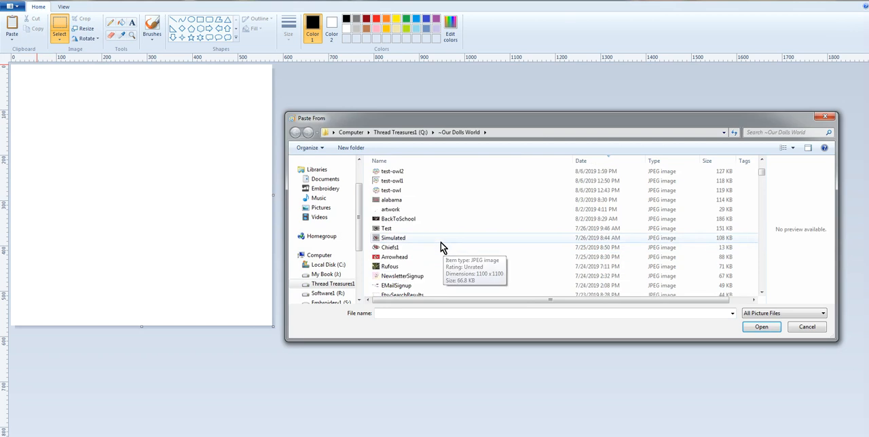
{"action": "scroll", "coordinate": [434, 245], "scroll_direction": "up", "scroll_amount": 2}
{"action": "left_click", "coordinate": [404, 229]}
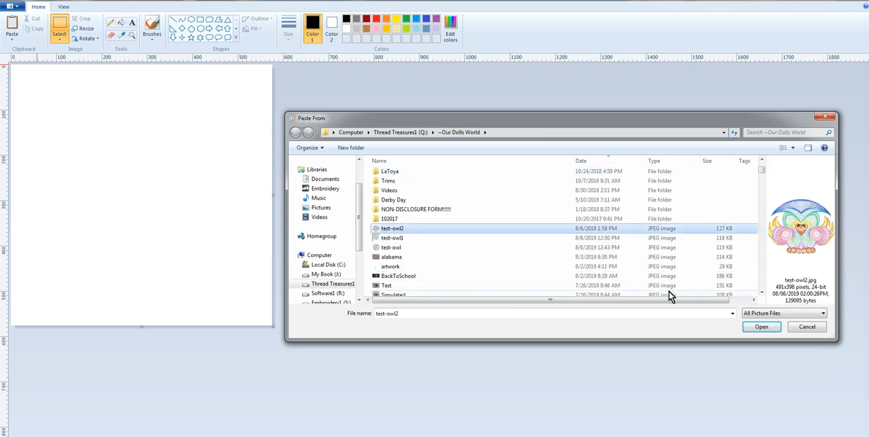
{"action": "left_click", "coordinate": [763, 328]}
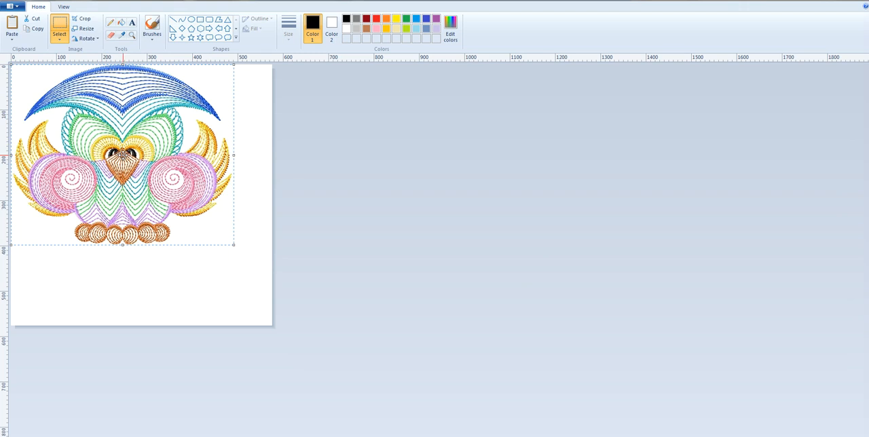
- Center the pasted owl on the square canvas, deselect it and choose the Rectangle shape
{"action": "left_click_drag", "start_coordinate": [123, 157], "coordinate": [139, 183]}
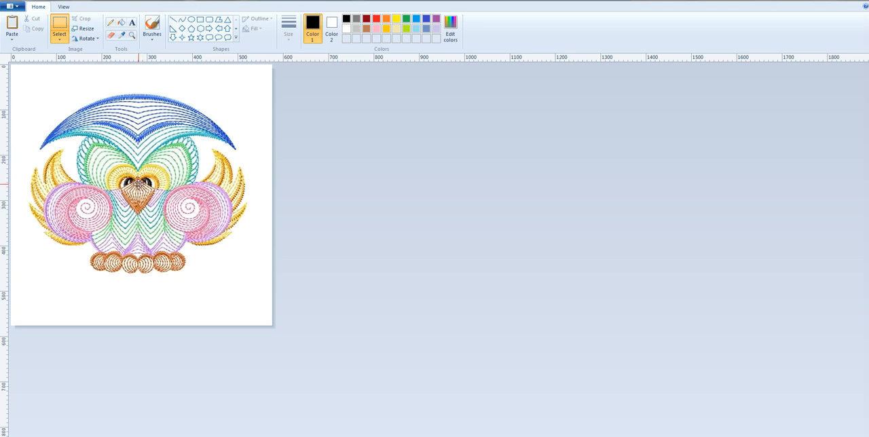
{"action": "left_click_drag", "start_coordinate": [139, 183], "coordinate": [139, 183]}
{"action": "left_click", "coordinate": [341, 262]}
{"action": "left_click", "coordinate": [200, 21]}
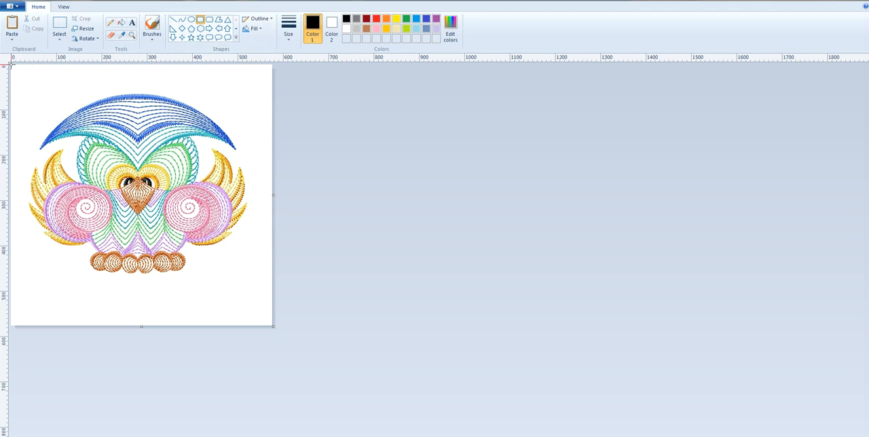
- Try twice to draw a black rectangular border along the canvas edges, undoing each attempt
{"action": "left_click_drag", "start_coordinate": [11, 64], "coordinate": [272, 324]}
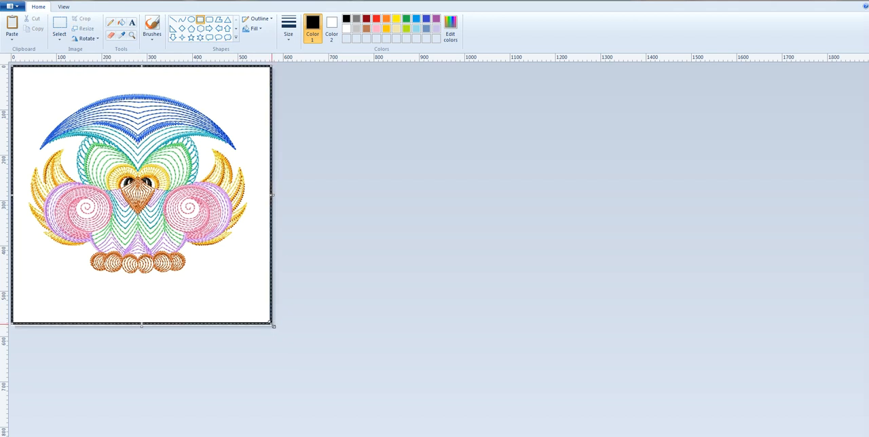
{"action": "left_click", "coordinate": [317, 294]}
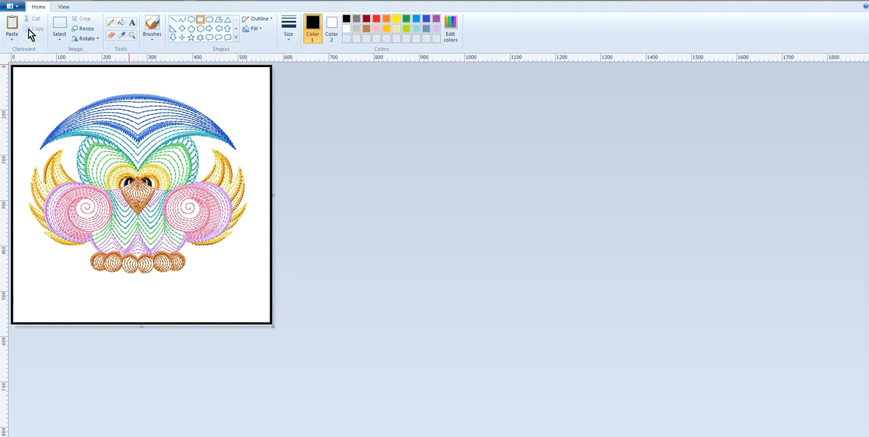
{"action": "left_click", "coordinate": [34, 5]}
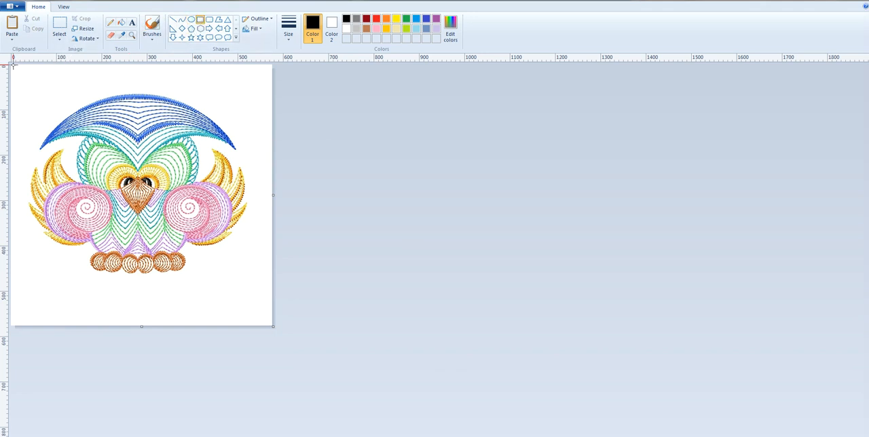
{"action": "left_click_drag", "start_coordinate": [11, 64], "coordinate": [272, 326]}
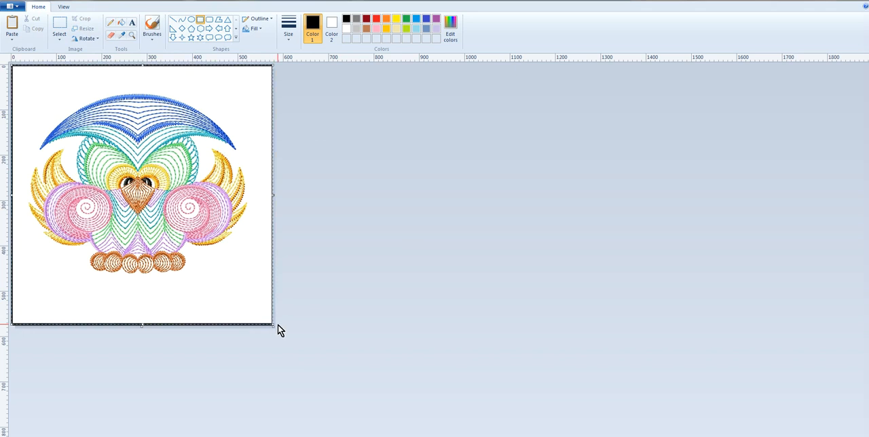
{"action": "left_click", "coordinate": [375, 140]}
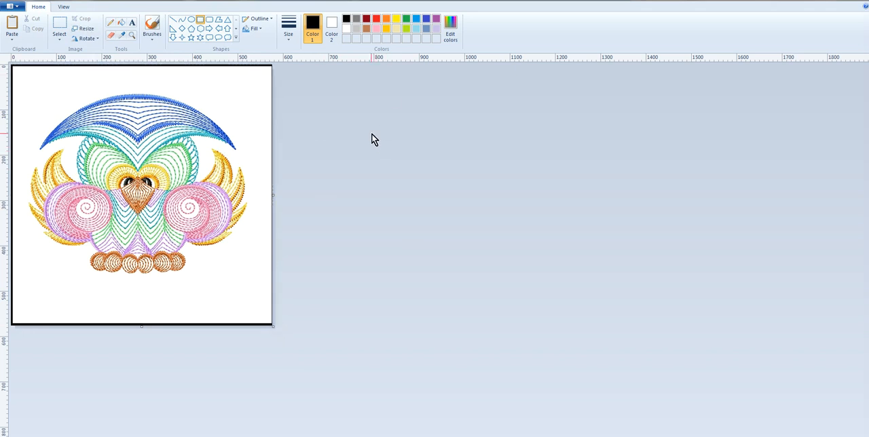
{"action": "key", "text": "ctrl+z"}
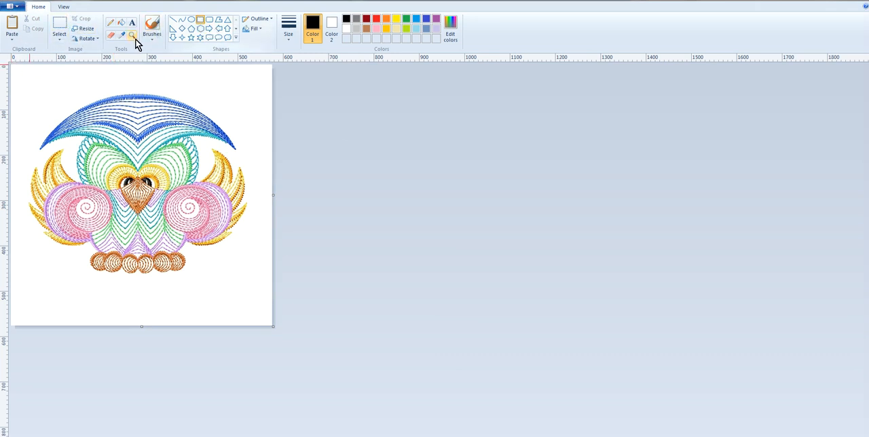
- Draw a black rectangular border around the owl along all four edges of the canvas
{"action": "left_click_drag", "start_coordinate": [12, 64], "coordinate": [273, 325]}
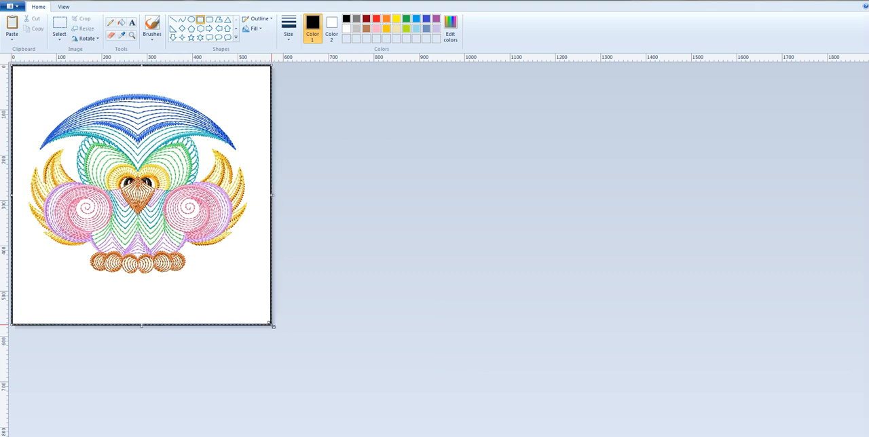
{"action": "left_click", "coordinate": [320, 279]}
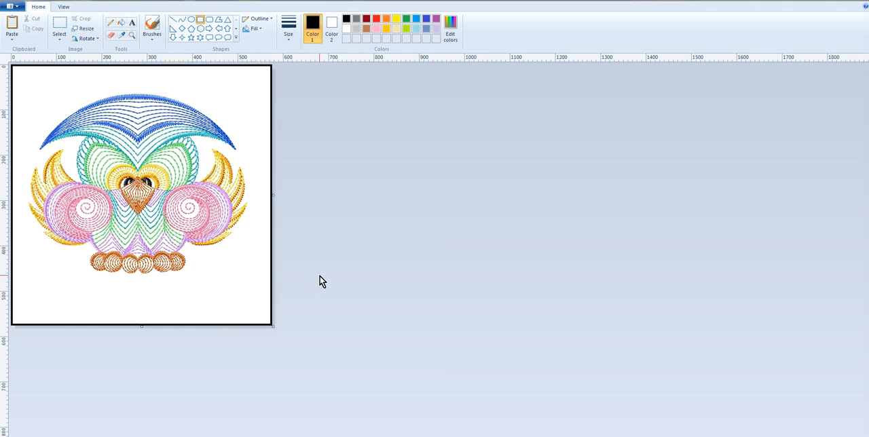
- Save the bordered owl picture as test-owl3 in JPEG format in the ~Our Dolls World folder
{"action": "left_click", "coordinate": [10, 7]}
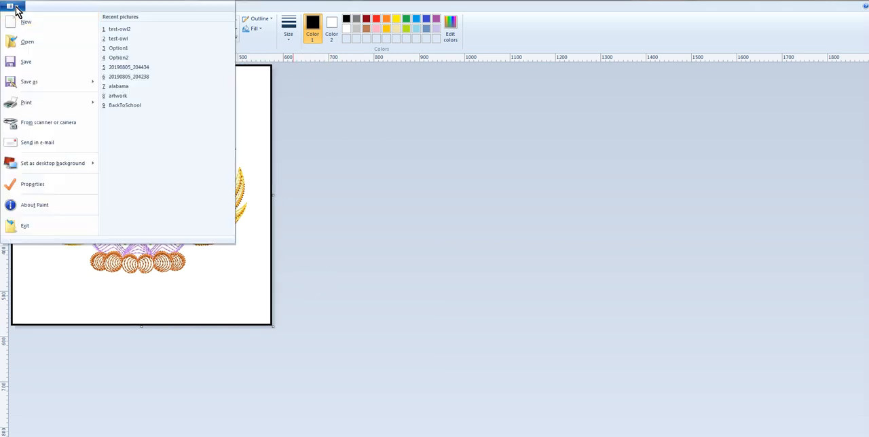
{"action": "left_click", "coordinate": [59, 81]}
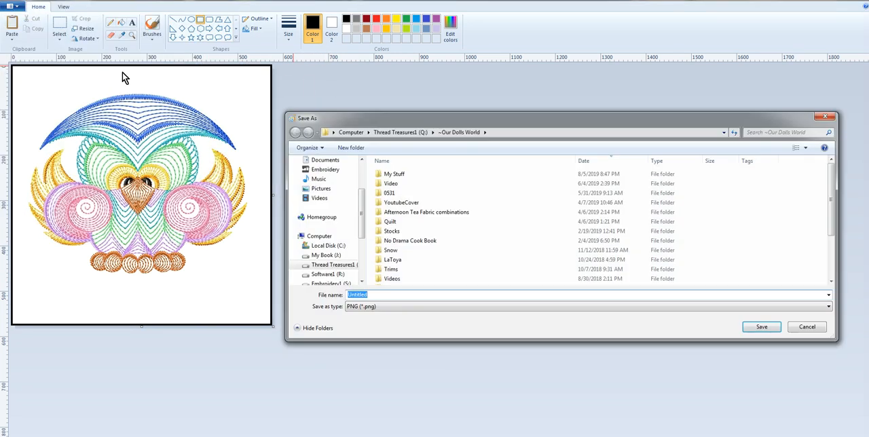
{"action": "left_click", "coordinate": [828, 307]}
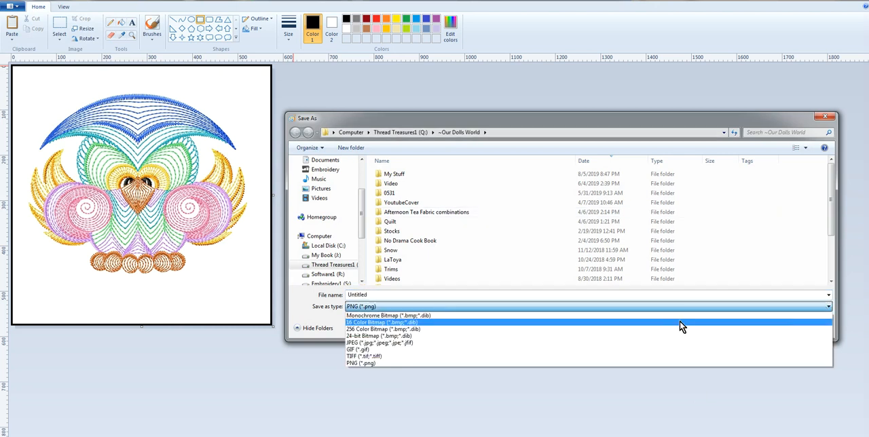
{"action": "left_click", "coordinate": [648, 356]}
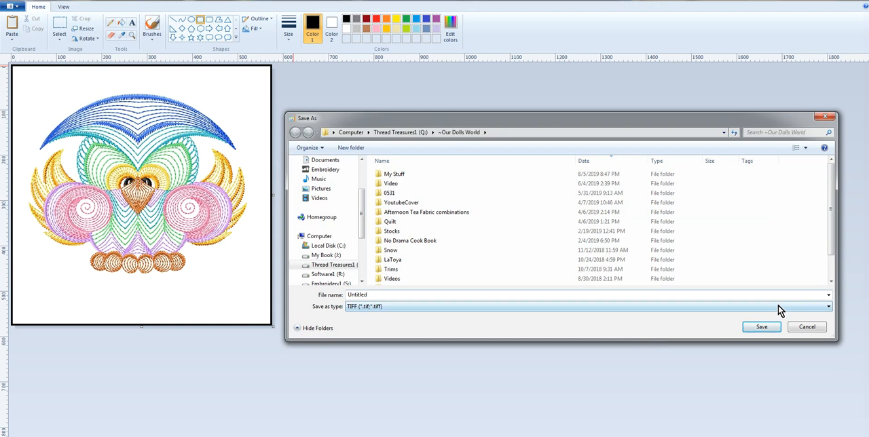
{"action": "left_click", "coordinate": [829, 306]}
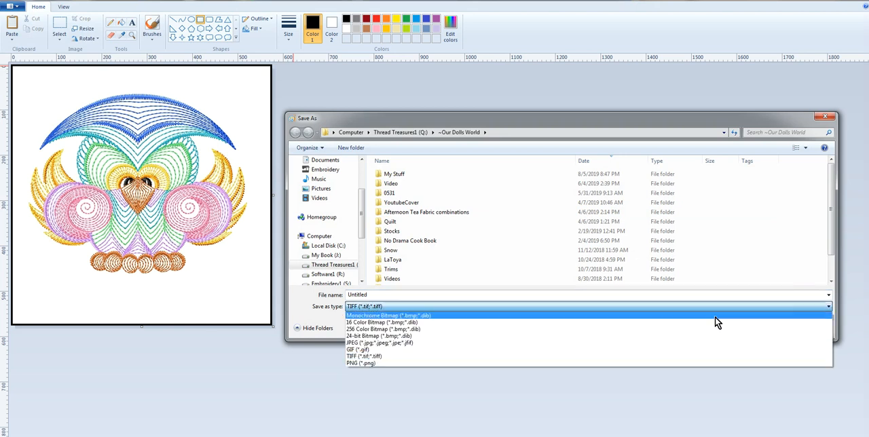
{"action": "left_click", "coordinate": [496, 349]}
{"action": "double_click", "coordinate": [372, 295]}
{"action": "type", "text": "test"}
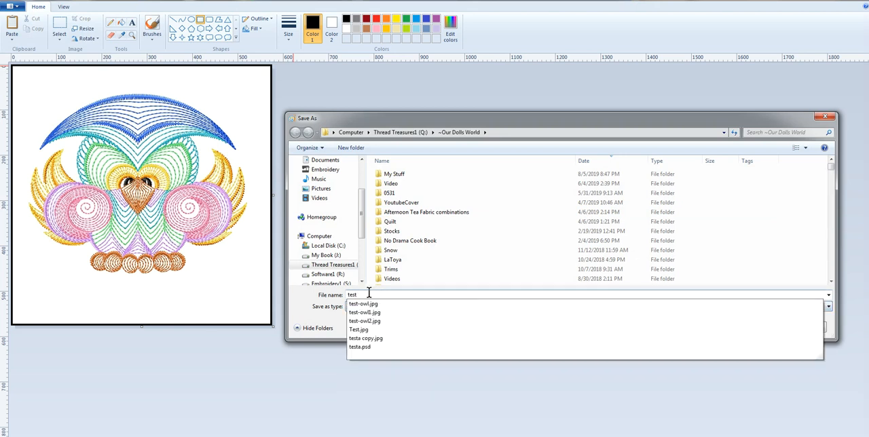
{"action": "type", "text": "-owl"}
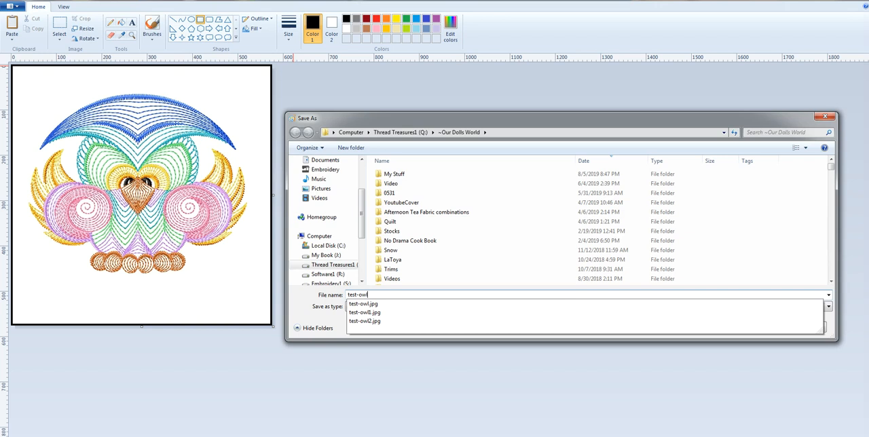
{"action": "left_click", "coordinate": [369, 294]}
{"action": "key", "text": "Return"}
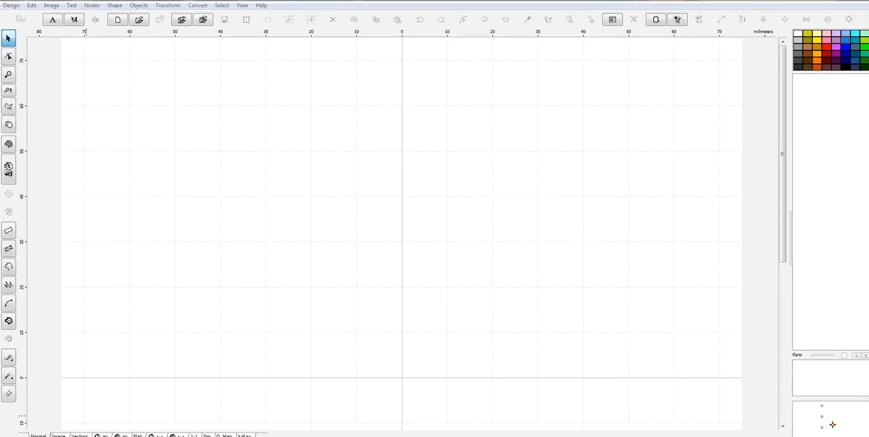
- Restart Paint from the crash dialog, then close the recovered test-owl3 window to return to the embroidery software
{"action": "mouse_move", "coordinate": [208, 402]}
{"action": "left_click", "coordinate": [275, 399]}
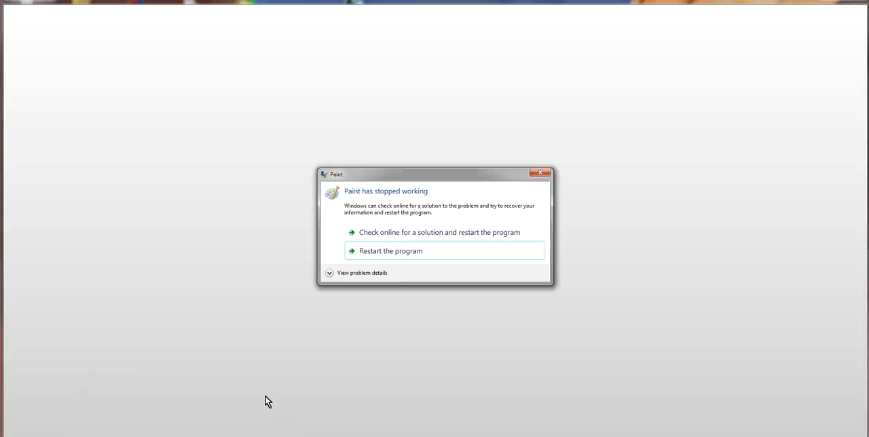
{"action": "left_click", "coordinate": [403, 254]}
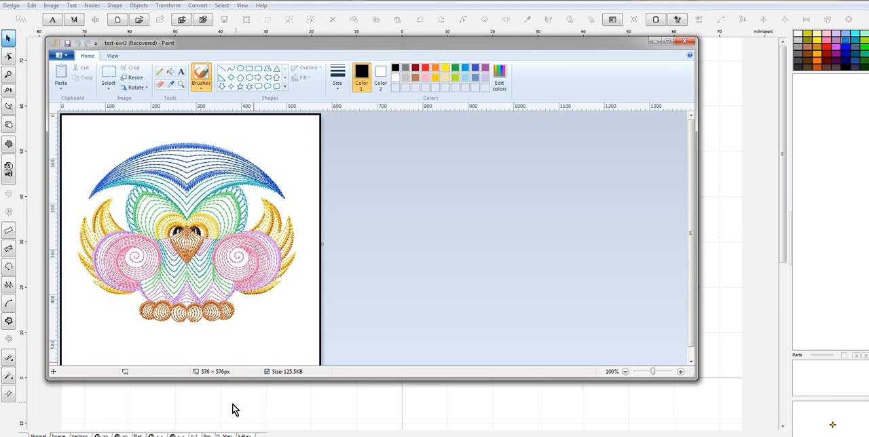
{"action": "left_click", "coordinate": [684, 41]}
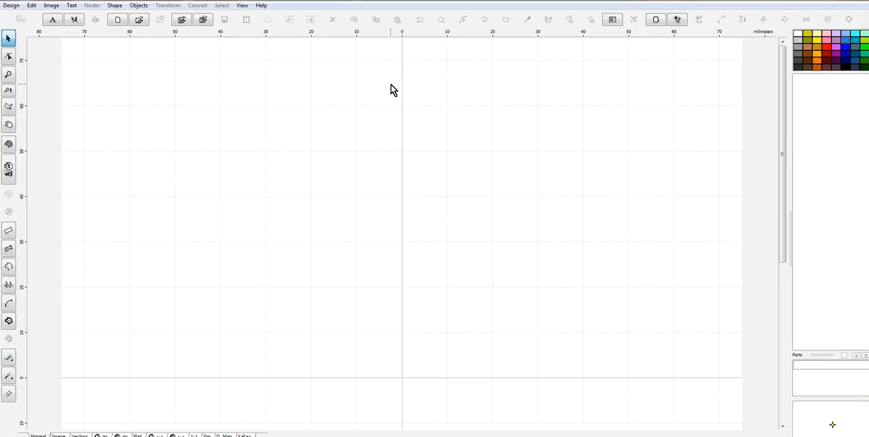
- Apply the 150 by 150 mm Brother Square Hoop in the hoop preferences
{"action": "scroll", "coordinate": [266, 150], "scroll_direction": "down", "scroll_amount": 2}
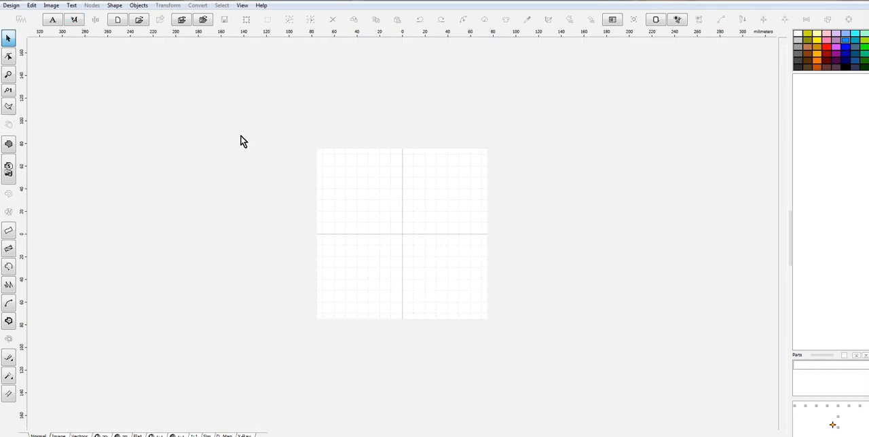
{"action": "left_click", "coordinate": [31, 5]}
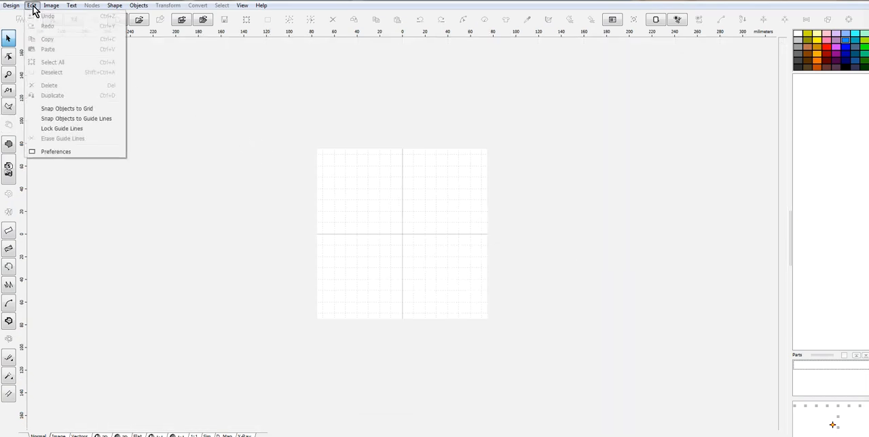
{"action": "left_click", "coordinate": [70, 150]}
{"action": "left_click", "coordinate": [505, 156]}
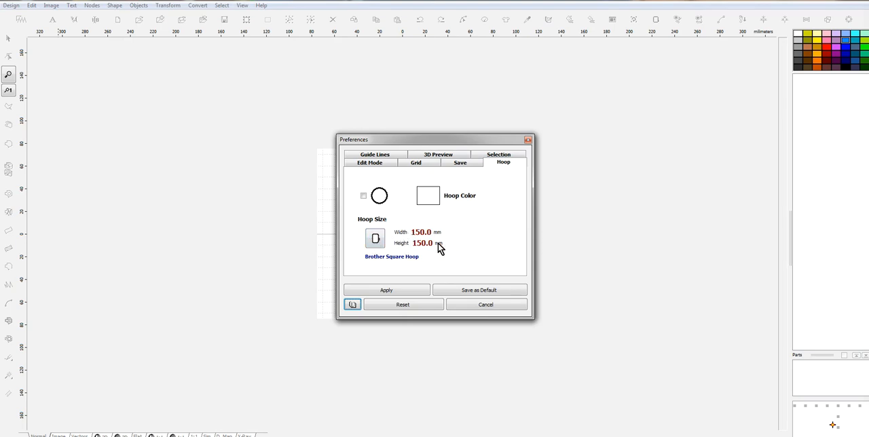
{"action": "left_click", "coordinate": [400, 288]}
{"action": "left_click", "coordinate": [401, 290]}
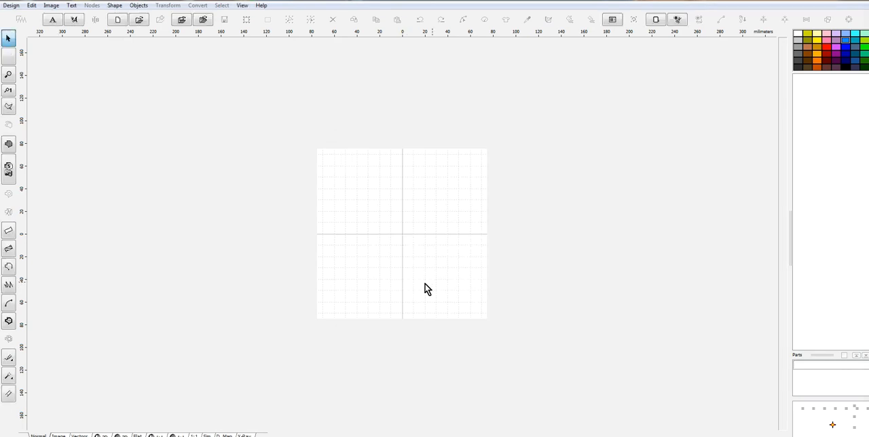
- Import the test-owl3 image from the ~Our Dolls World folder and scale it to fit the current hoop
{"action": "left_click", "coordinate": [50, 6]}
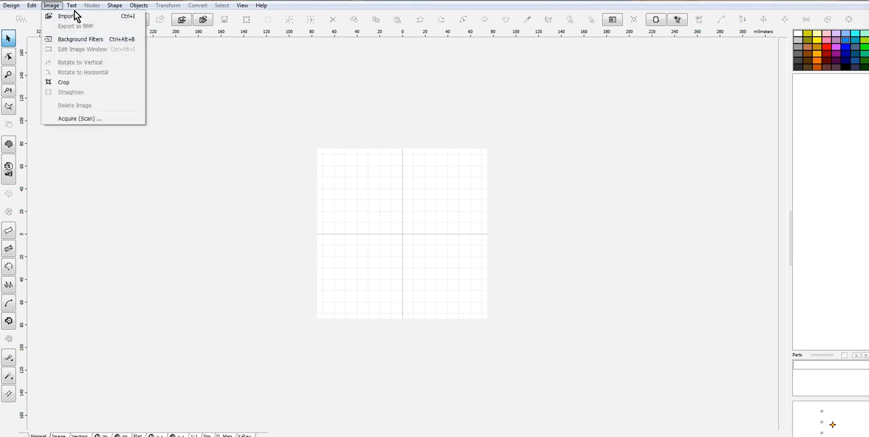
{"action": "left_click", "coordinate": [76, 15]}
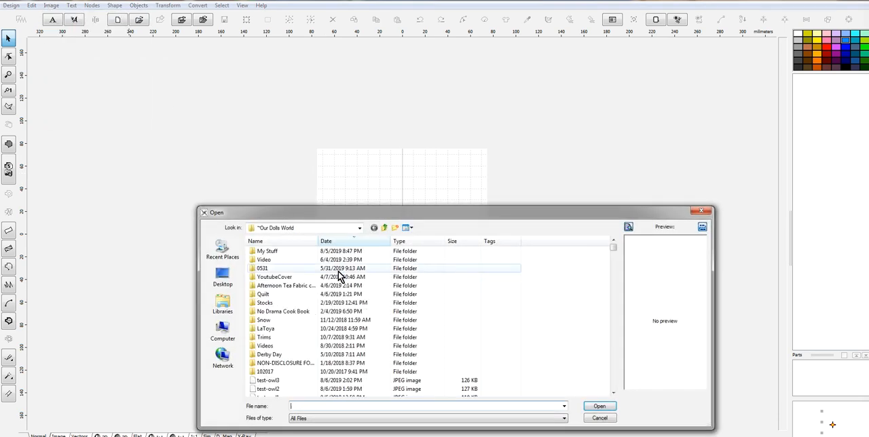
{"action": "left_click", "coordinate": [267, 381]}
{"action": "left_click", "coordinate": [606, 406]}
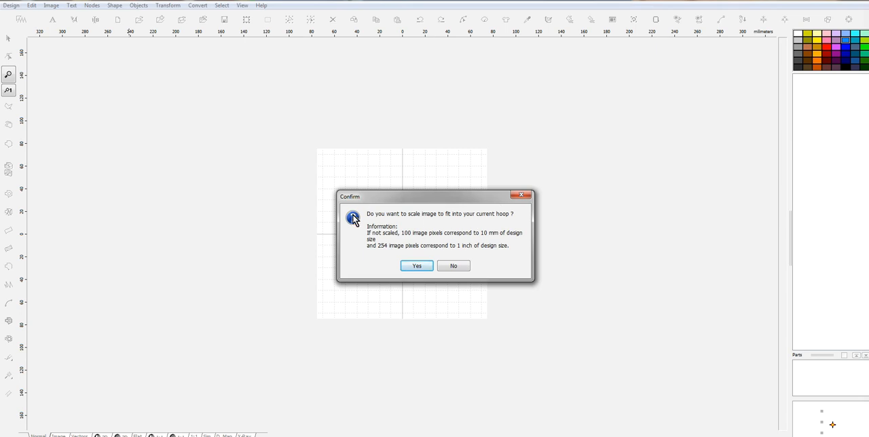
{"action": "left_click", "coordinate": [416, 266]}
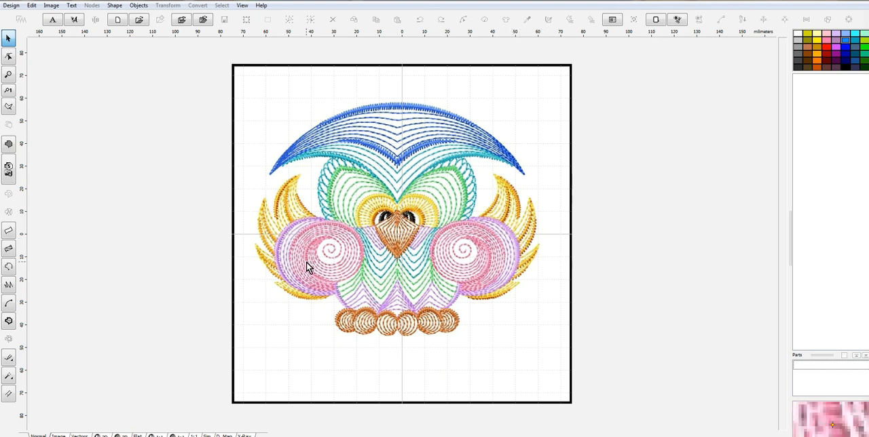
- Create a fill object covering the square border with the FRA_003 motif and generate its stitches
{"action": "left_click", "coordinate": [8, 144]}
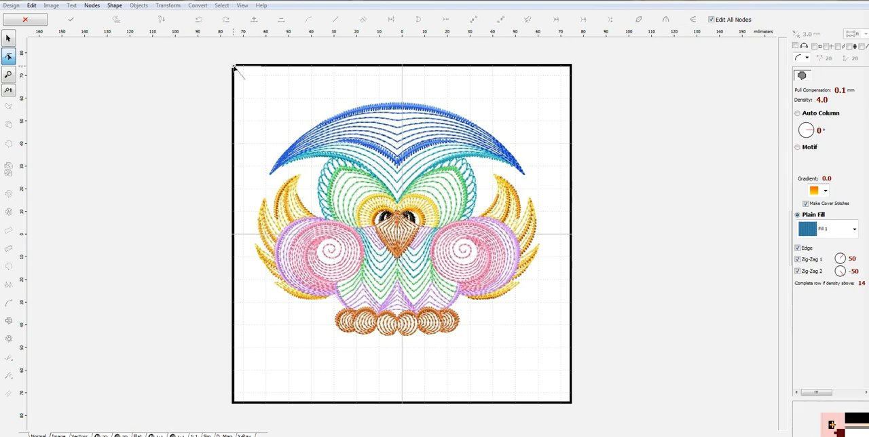
{"action": "left_click", "coordinate": [571, 68]}
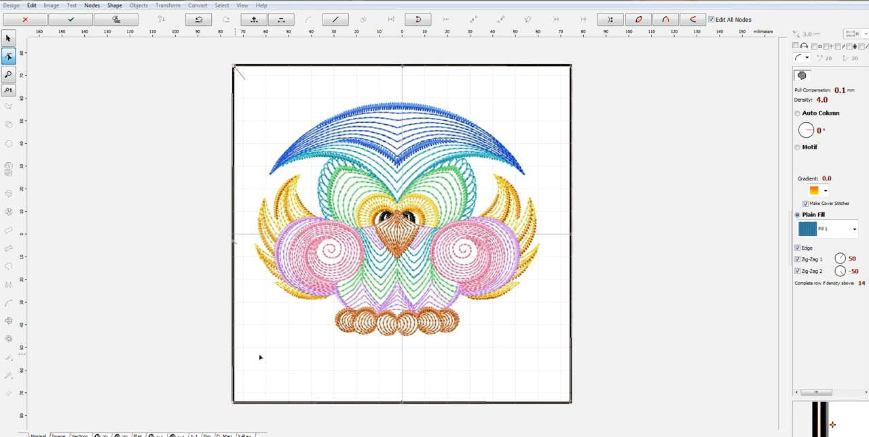
{"action": "left_click", "coordinate": [798, 148]}
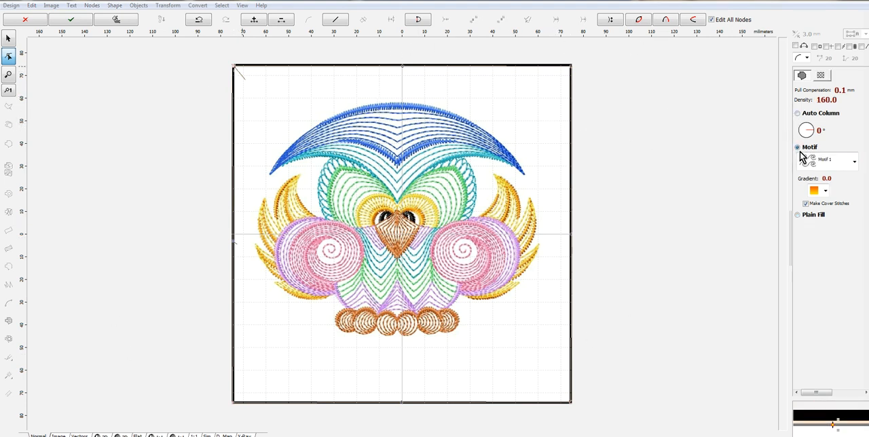
{"action": "left_click", "coordinate": [854, 161]}
{"action": "left_click_drag", "start_coordinate": [854, 201], "coordinate": [856, 258]}
{"action": "left_click", "coordinate": [809, 212]}
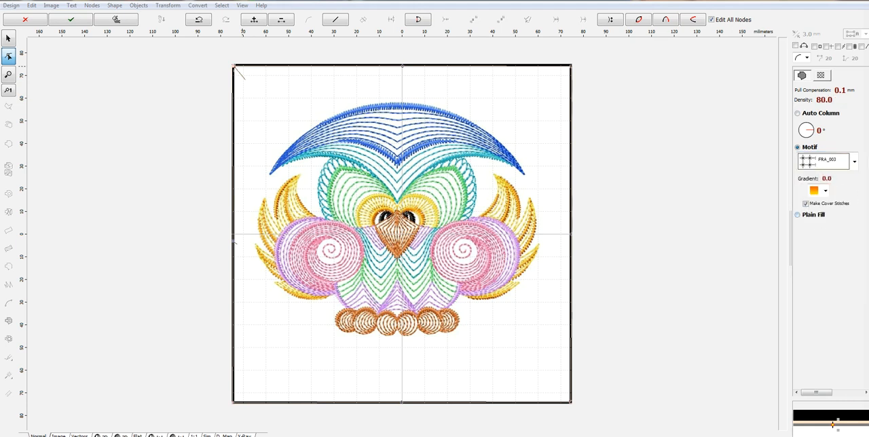
{"action": "right_click", "coordinate": [546, 147]}
{"action": "left_click", "coordinate": [574, 162]}
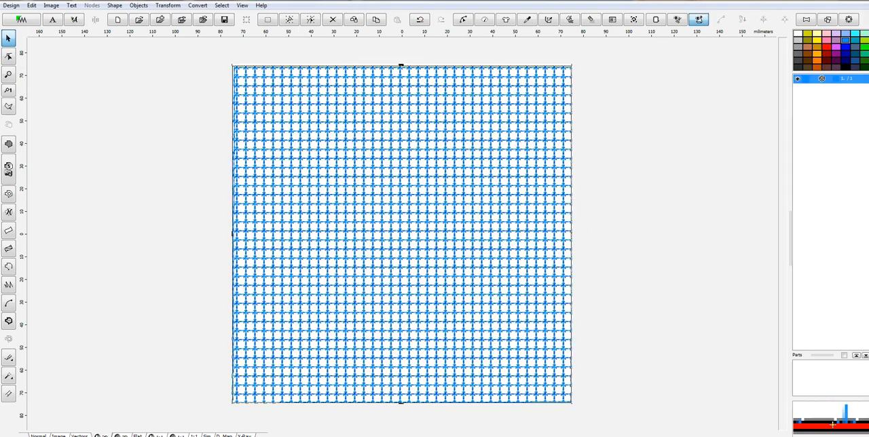
- Show the owl image through the motif fill and start an opening outline arching over the top of the owl's blue head
{"action": "left_click", "coordinate": [39, 434]}
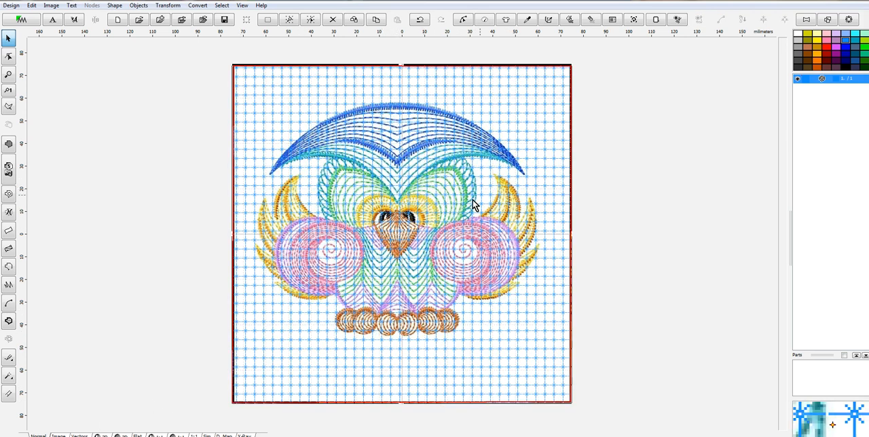
{"action": "scroll", "coordinate": [453, 208], "scroll_direction": "up", "scroll_amount": 3}
{"action": "scroll", "coordinate": [454, 207], "scroll_direction": "down", "scroll_amount": 1}
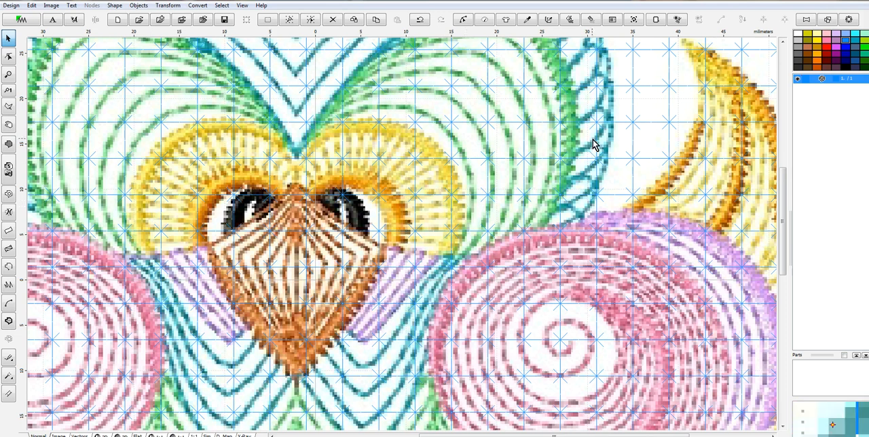
{"action": "scroll", "coordinate": [688, 190], "scroll_direction": "down", "scroll_amount": 5}
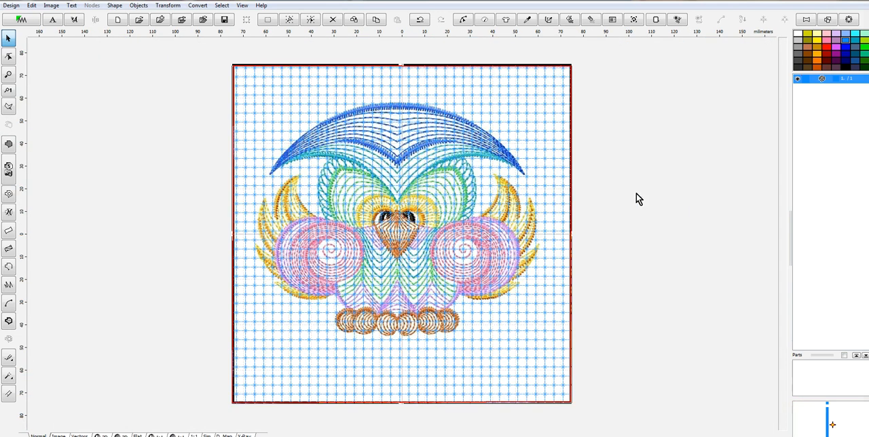
{"action": "left_click", "coordinate": [8, 195]}
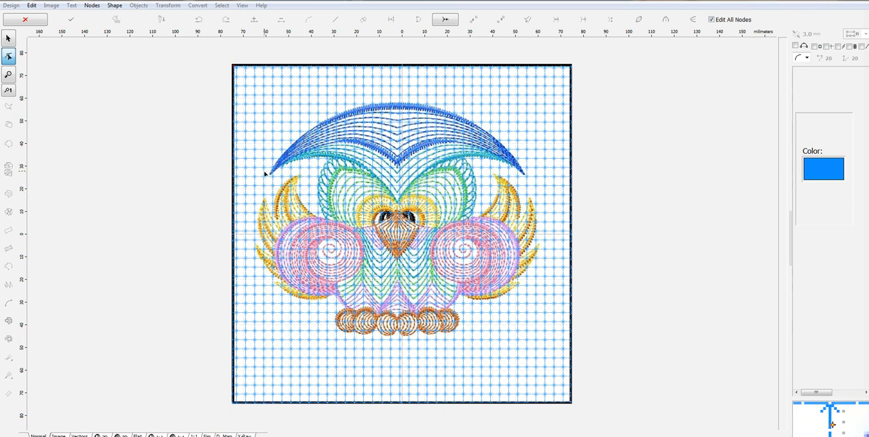
{"action": "left_click", "coordinate": [264, 172]}
{"action": "left_click", "coordinate": [332, 112]}
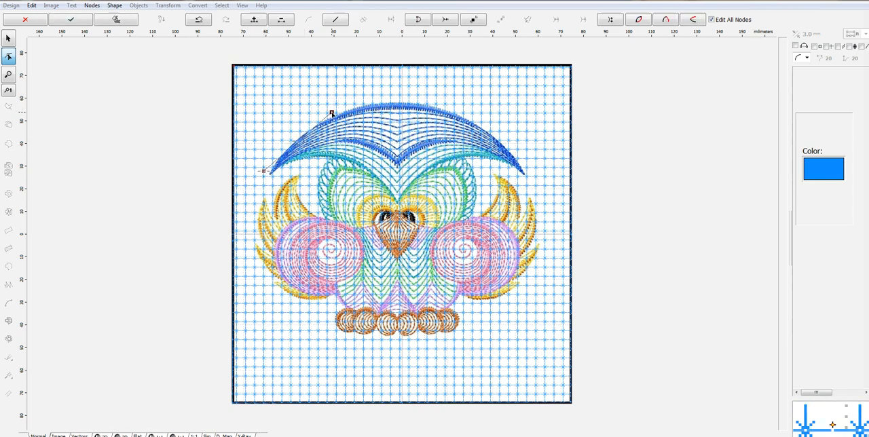
{"action": "left_click_drag", "start_coordinate": [298, 144], "coordinate": [293, 135]}
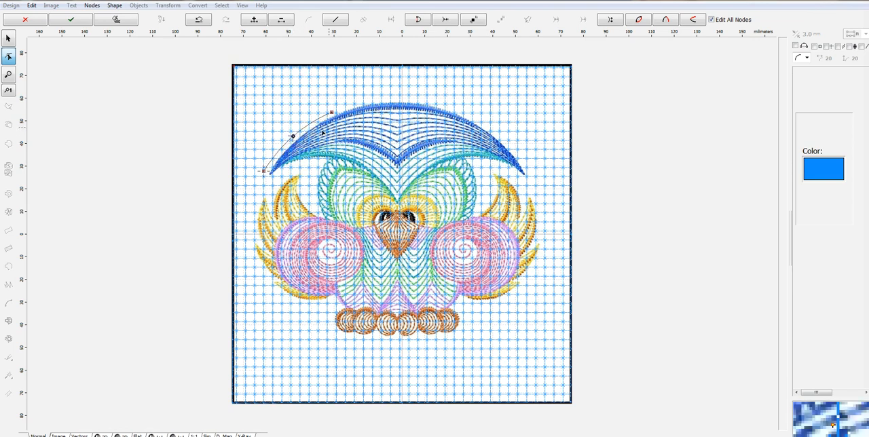
{"action": "left_click", "coordinate": [464, 111]}
{"action": "left_click_drag", "start_coordinate": [397, 115], "coordinate": [397, 100]}
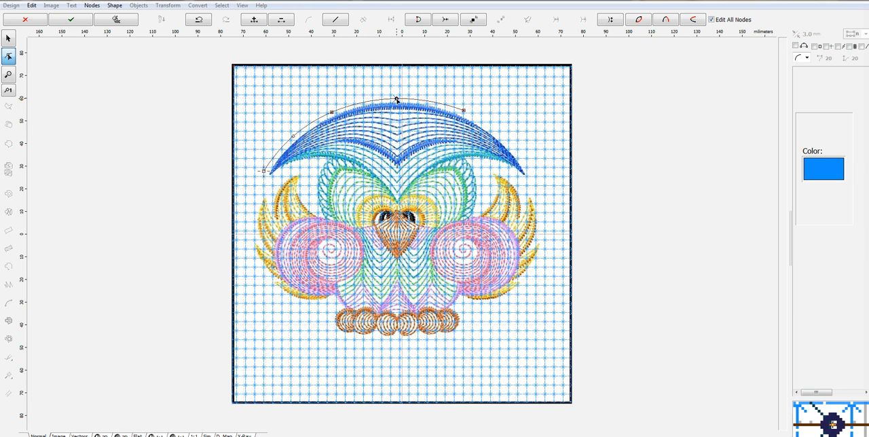
- Extend the opening outline past the head's right tip and adjust its nodes into a smooth arc clear of the owl's head
{"action": "left_click", "coordinate": [536, 188]}
{"action": "left_click_drag", "start_coordinate": [497, 152], "coordinate": [508, 143]}
{"action": "left_click", "coordinate": [462, 111]}
{"action": "left_click_drag", "start_coordinate": [465, 112], "coordinate": [467, 112]}
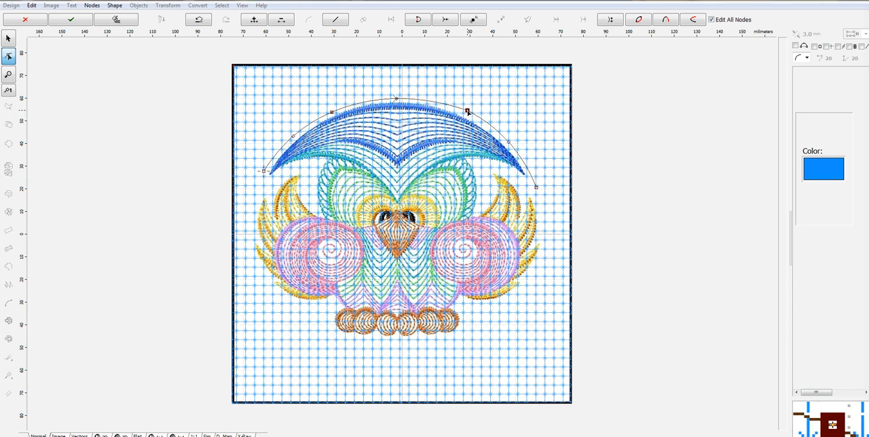
{"action": "left_click_drag", "start_coordinate": [395, 100], "coordinate": [396, 98]}
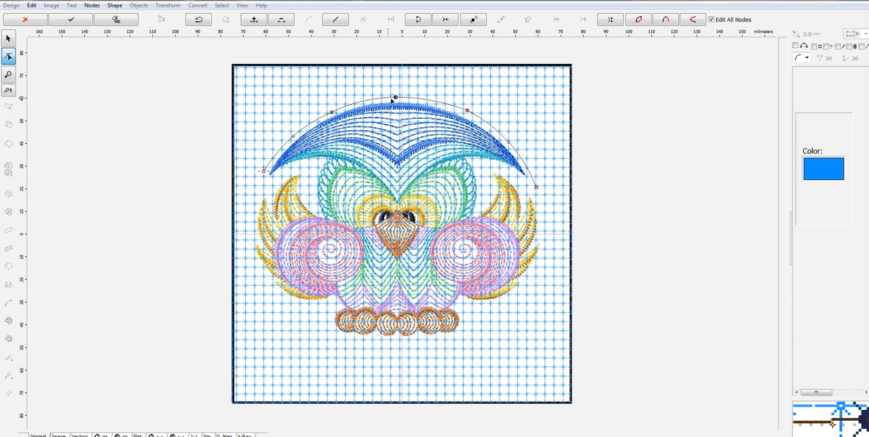
{"action": "left_click_drag", "start_coordinate": [331, 112], "coordinate": [329, 110]}
{"action": "left_click_drag", "start_coordinate": [293, 137], "coordinate": [288, 137]}
{"action": "left_click_drag", "start_coordinate": [264, 171], "coordinate": [261, 173]}
{"action": "left_click_drag", "start_coordinate": [542, 190], "coordinate": [540, 190]}
- Continue the opening outline around the owl's right wing and beneath its feet, curving each segment outward
{"action": "left_click", "coordinate": [526, 292]}
{"action": "left_click_drag", "start_coordinate": [533, 240], "coordinate": [543, 243]}
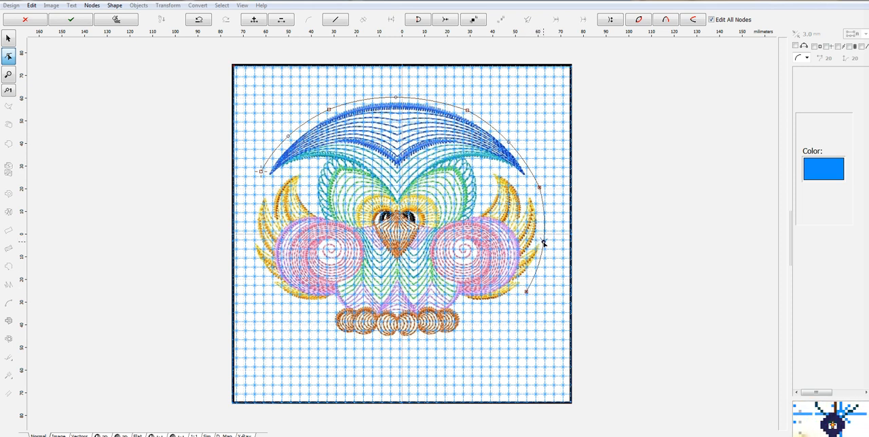
{"action": "left_click", "coordinate": [451, 338]}
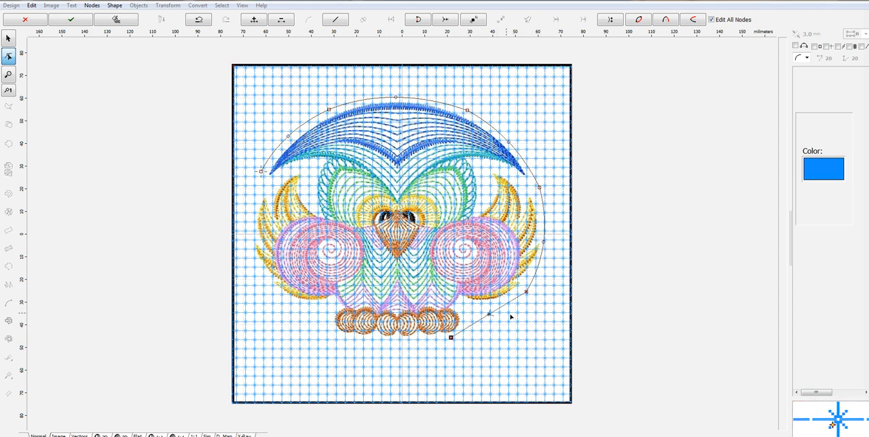
{"action": "left_click_drag", "start_coordinate": [490, 316], "coordinate": [491, 320]}
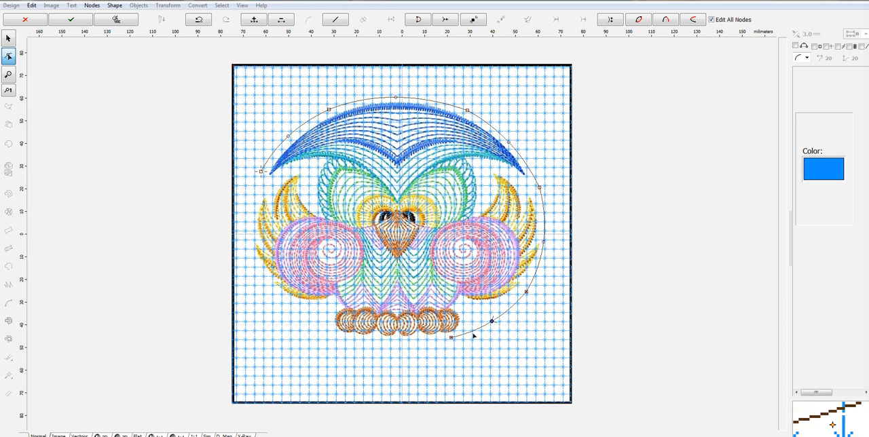
{"action": "left_click", "coordinate": [322, 333]}
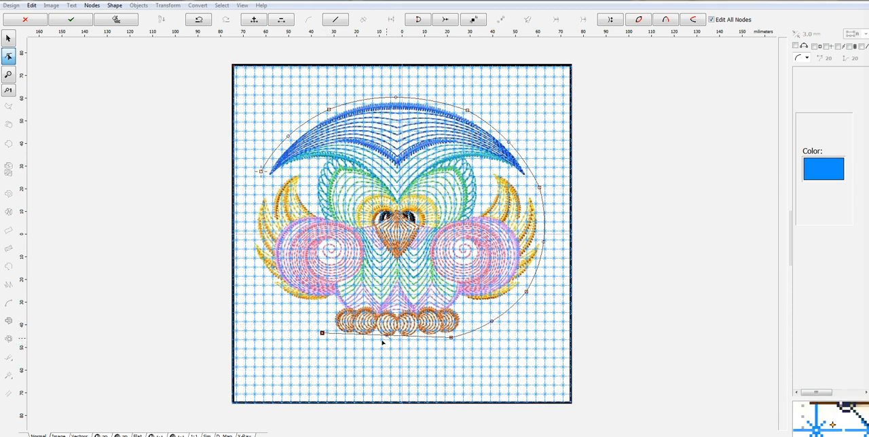
{"action": "left_click_drag", "start_coordinate": [387, 336], "coordinate": [384, 345]}
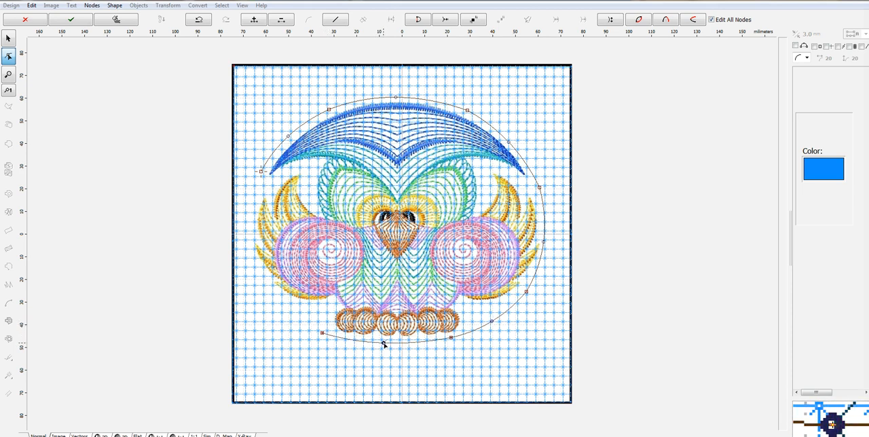
- Close the opening outline around the owl's left wing with outward curves and finish it as a cut-out in the motif fill
{"action": "left_click", "coordinate": [256, 277]}
{"action": "left_click_drag", "start_coordinate": [290, 306], "coordinate": [285, 308]}
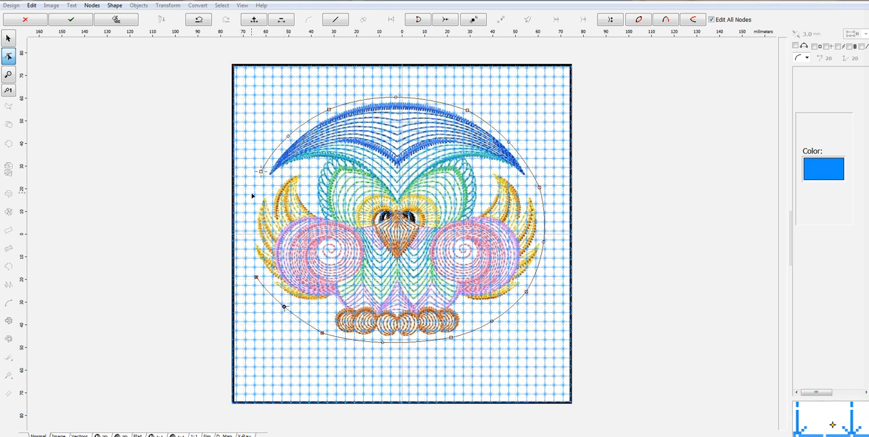
{"action": "left_click", "coordinate": [261, 171]}
{"action": "left_click_drag", "start_coordinate": [262, 171], "coordinate": [260, 172]}
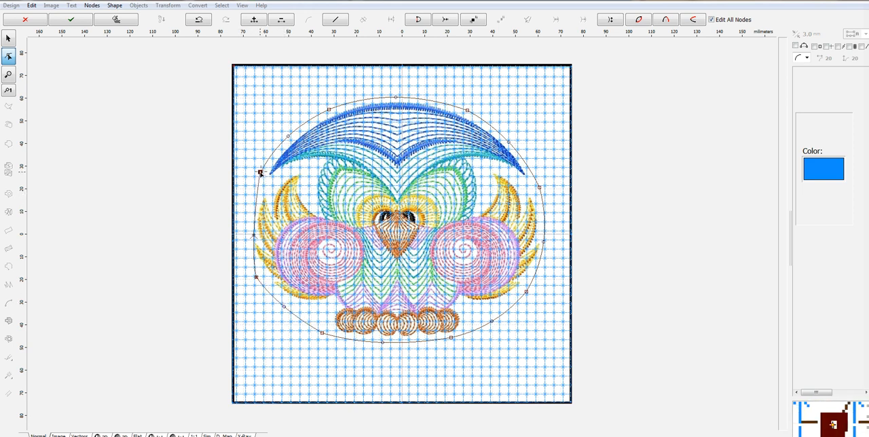
{"action": "left_click_drag", "start_coordinate": [255, 237], "coordinate": [248, 226]}
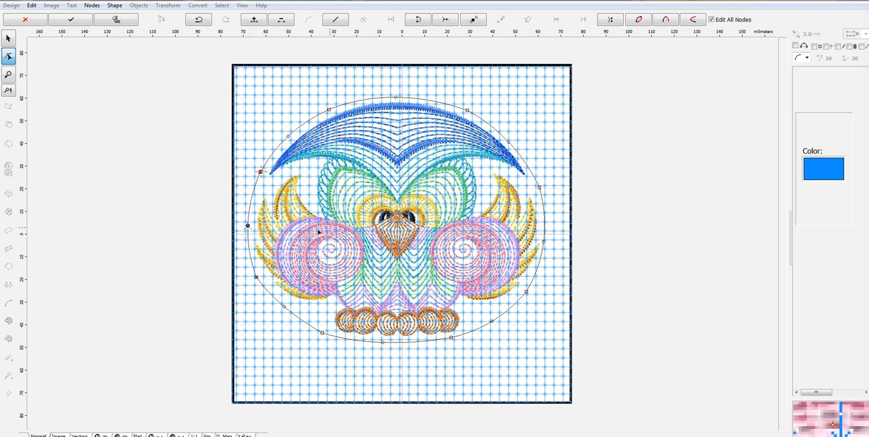
{"action": "right_click", "coordinate": [477, 234]}
{"action": "left_click", "coordinate": [513, 245]}
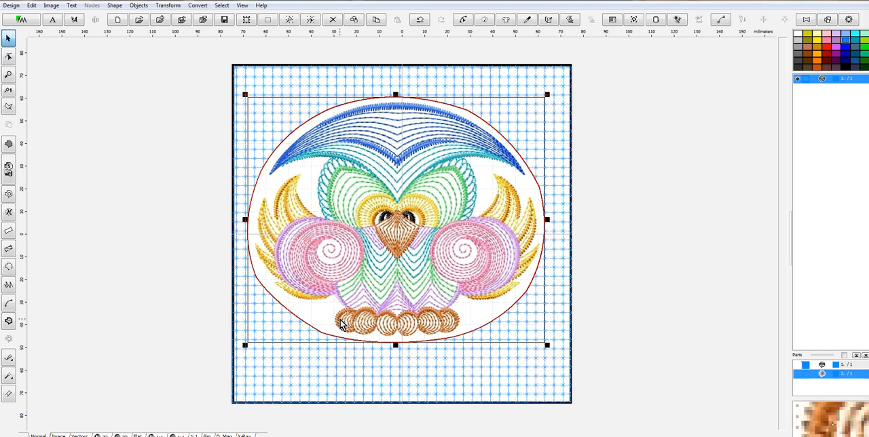
- Delete the background owl image and select the motif-filled square
{"action": "left_click", "coordinate": [50, 6]}
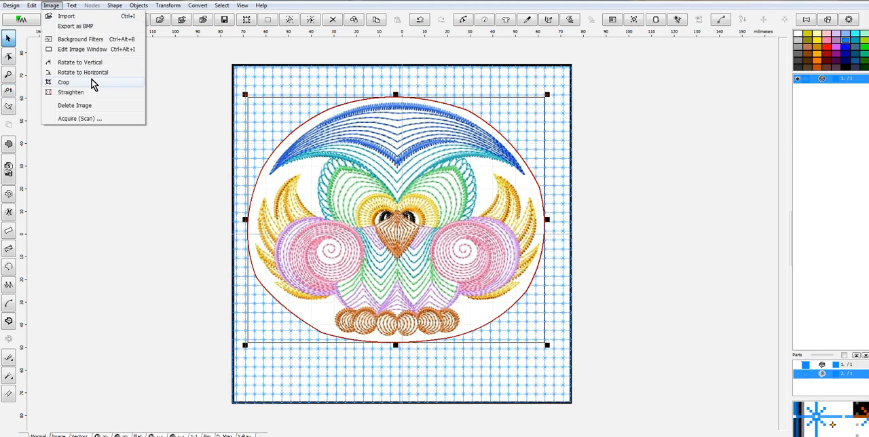
{"action": "left_click", "coordinate": [101, 106]}
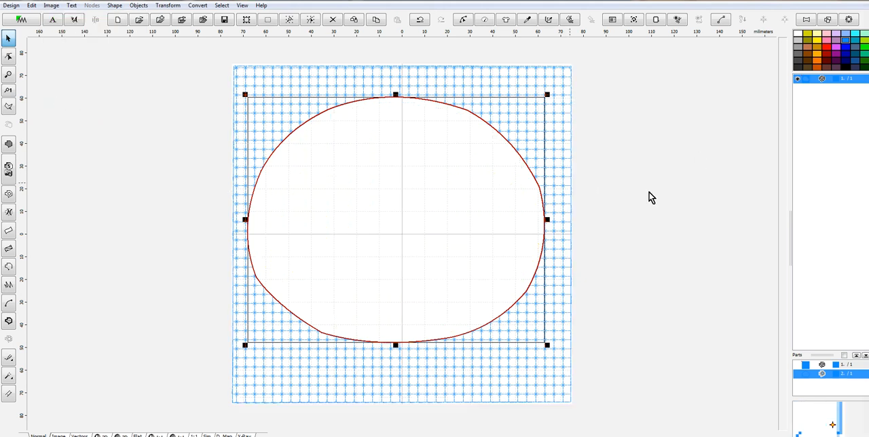
{"action": "left_click", "coordinate": [567, 110]}
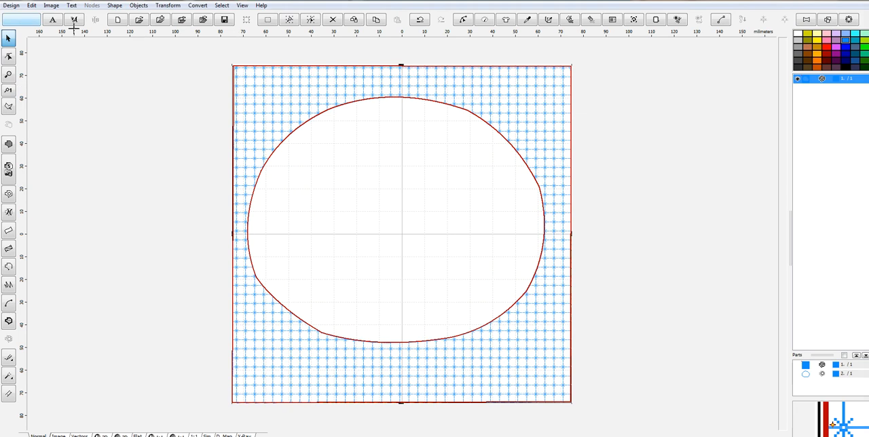
- Save the design as test-outline in the ~Our Dolls World folder
{"action": "left_click", "coordinate": [15, 7]}
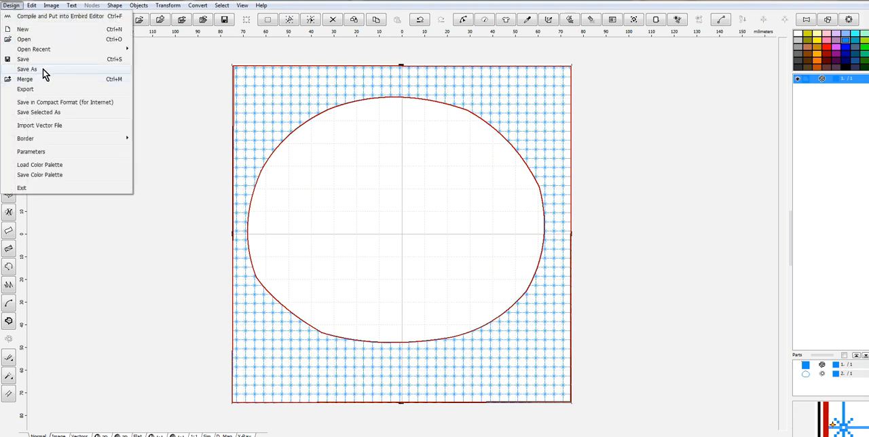
{"action": "left_click", "coordinate": [43, 68]}
{"action": "type", "text": "test-"}
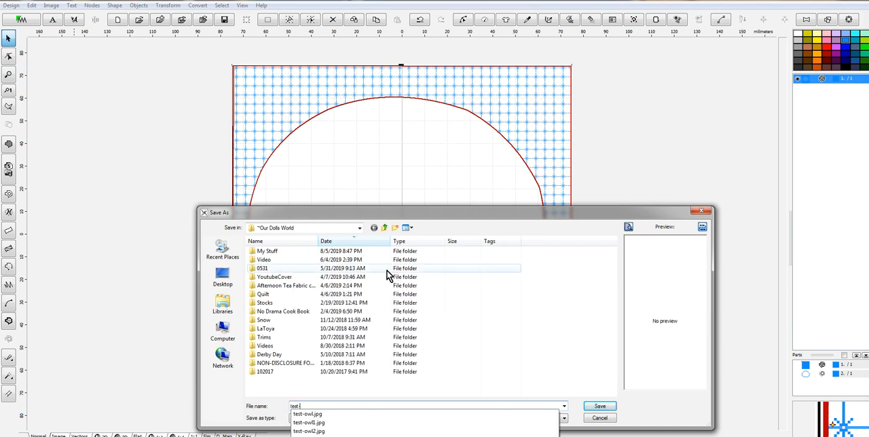
{"action": "type", "text": "outline"}
{"action": "key", "text": "Return"}
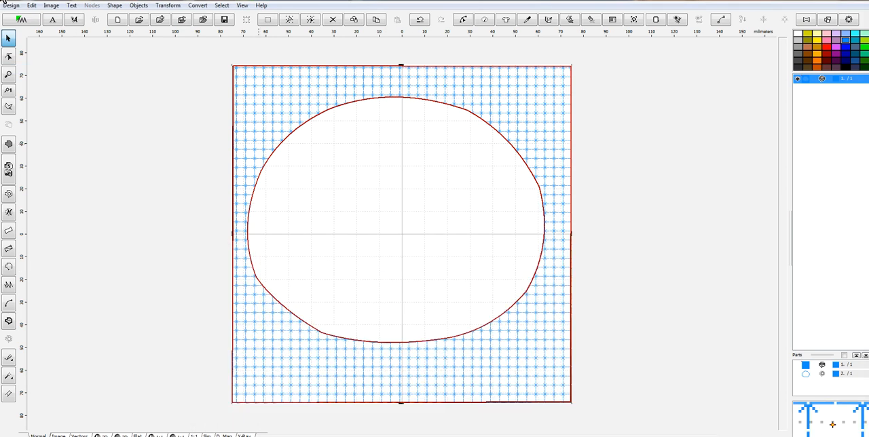
- Compile the design into Embird Editor and save it as test-outline in PES format, with the version dependent on hoop size
{"action": "left_click", "coordinate": [12, 6]}
{"action": "left_click", "coordinate": [42, 15]}
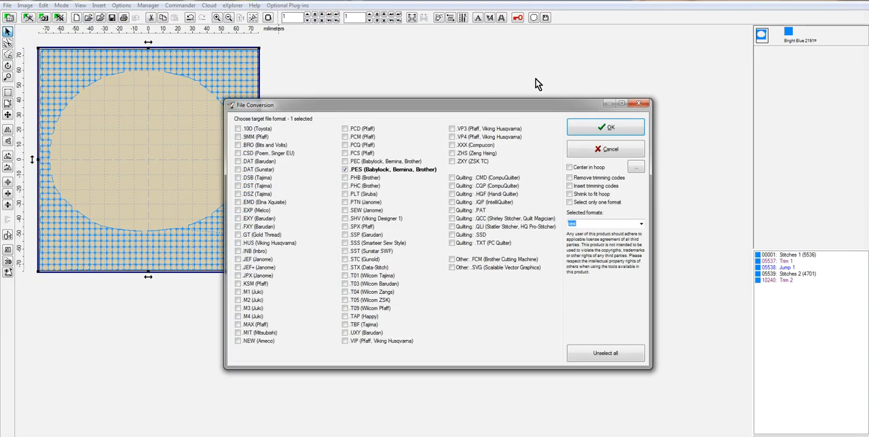
{"action": "left_click", "coordinate": [610, 127]}
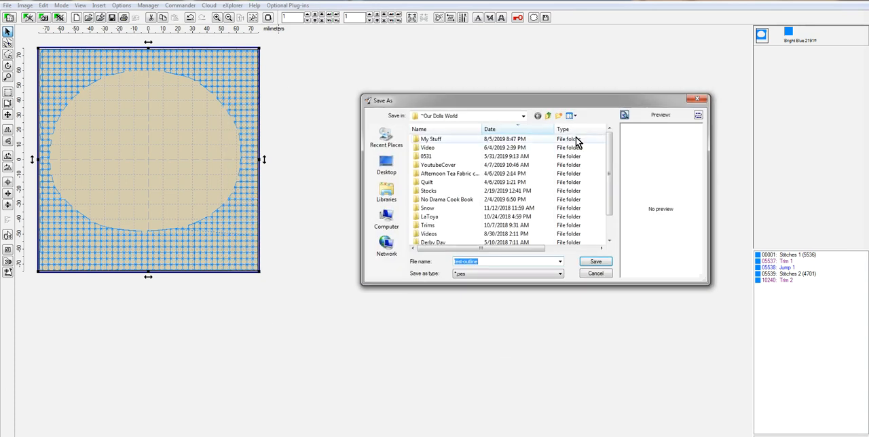
{"action": "left_click", "coordinate": [597, 264]}
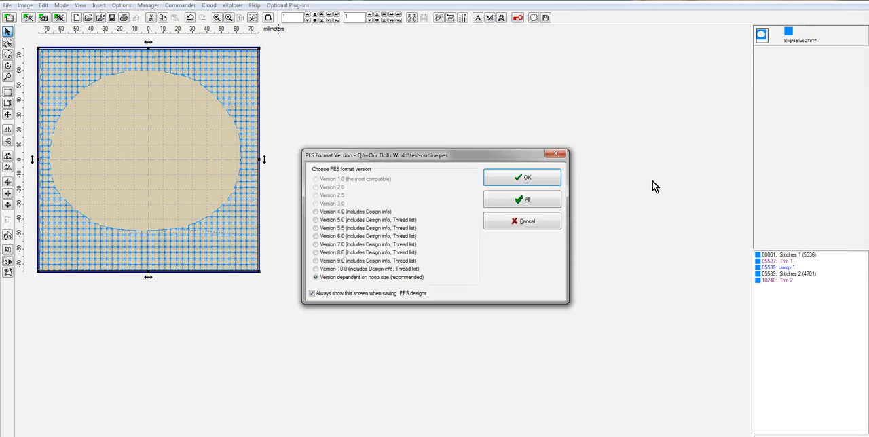
{"action": "left_click", "coordinate": [550, 194]}
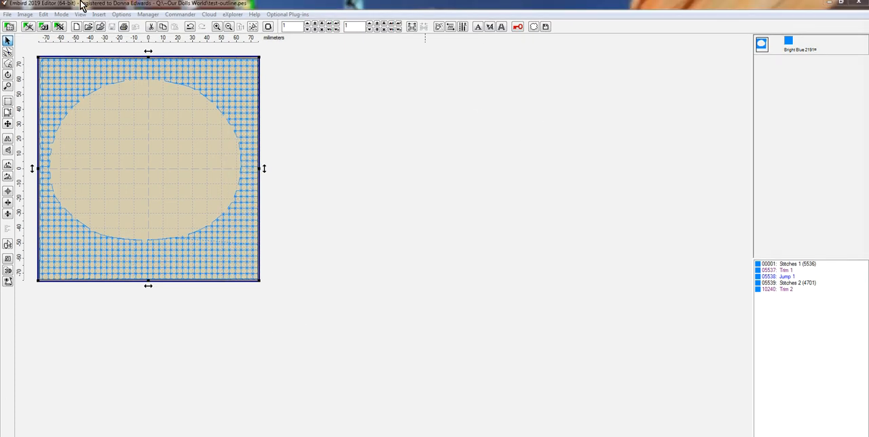
- Merge the owl design AP1713B_004.vp3 from the ~Our Dolls World folder into the motif-filled square
{"action": "left_click", "coordinate": [7, 14]}
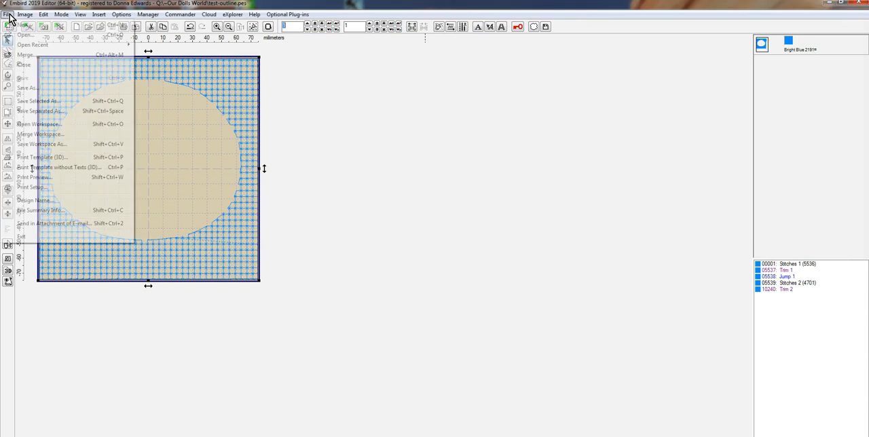
{"action": "left_click", "coordinate": [31, 57]}
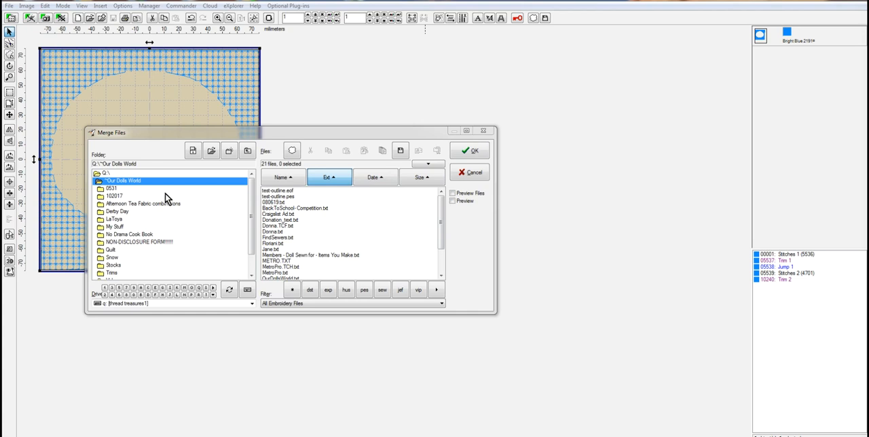
{"action": "left_click", "coordinate": [300, 215]}
{"action": "key", "text": "End"}
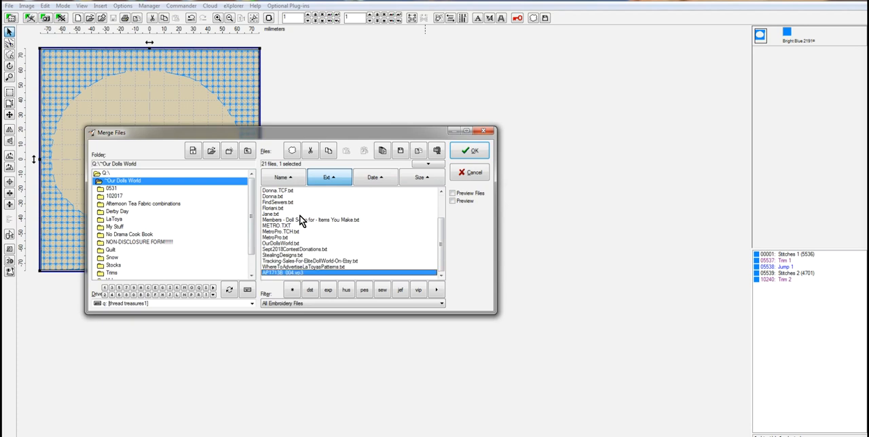
{"action": "left_click", "coordinate": [451, 153]}
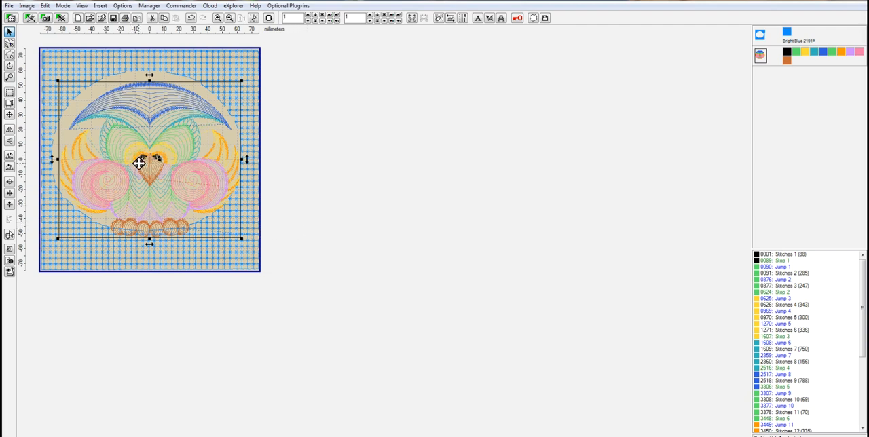
- Position the merged owl inside the opening of the motif-filled square and display the designs in 3D
{"action": "left_click_drag", "start_coordinate": [147, 154], "coordinate": [143, 149]}
{"action": "scroll", "coordinate": [130, 185], "scroll_direction": "up", "scroll_amount": 2}
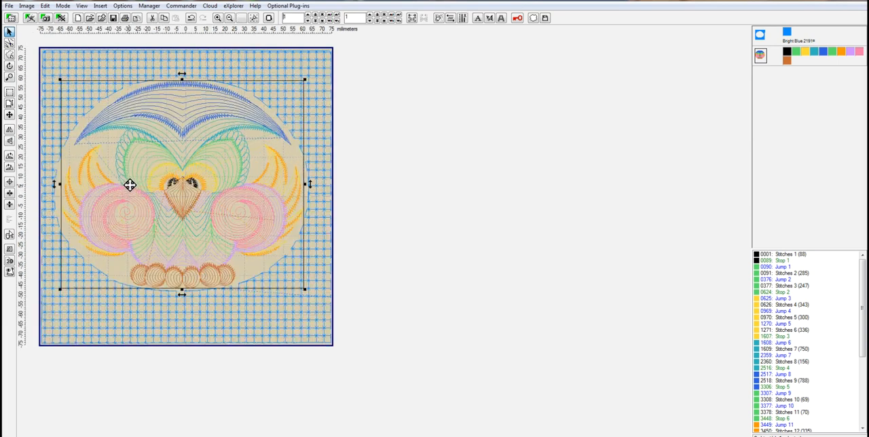
{"action": "left_click_drag", "start_coordinate": [193, 233], "coordinate": [193, 225]}
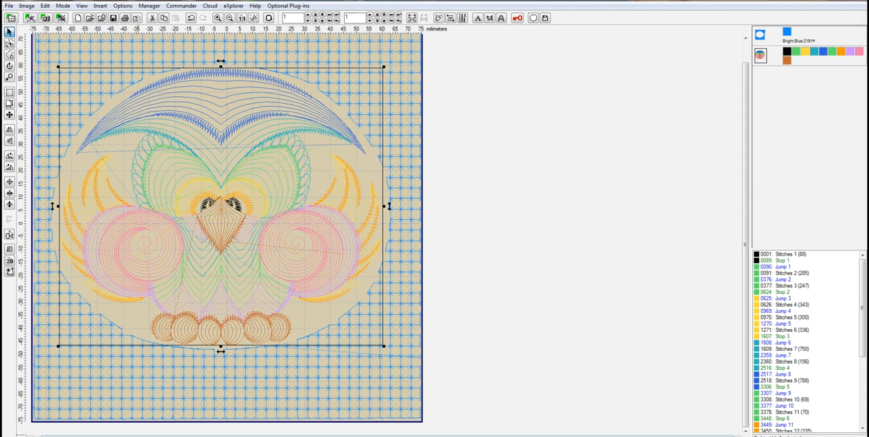
{"action": "left_click", "coordinate": [10, 261]}
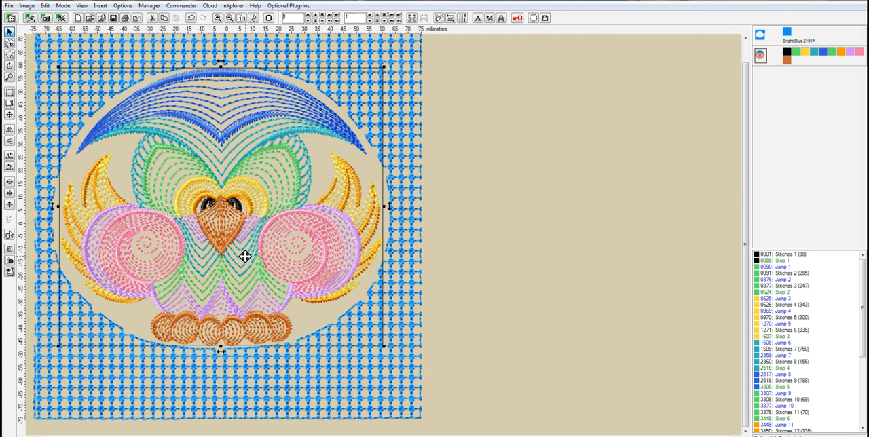
- Move the blue motif-filled square to last in the stitch order so it sews after the owl
{"action": "left_click", "coordinate": [760, 36]}
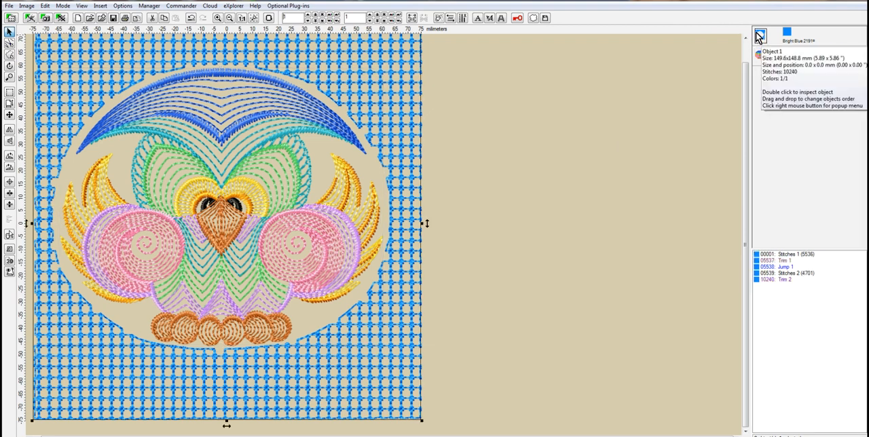
{"action": "right_click", "coordinate": [761, 37]}
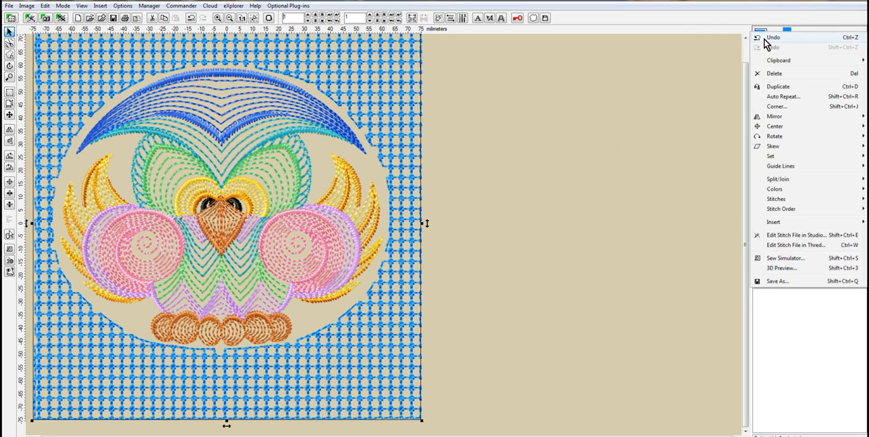
{"action": "mouse_move", "coordinate": [779, 215]}
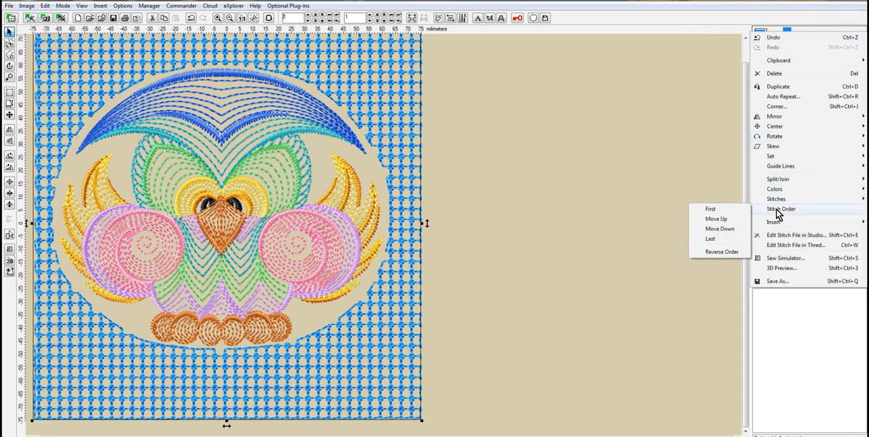
{"action": "left_click", "coordinate": [710, 240]}
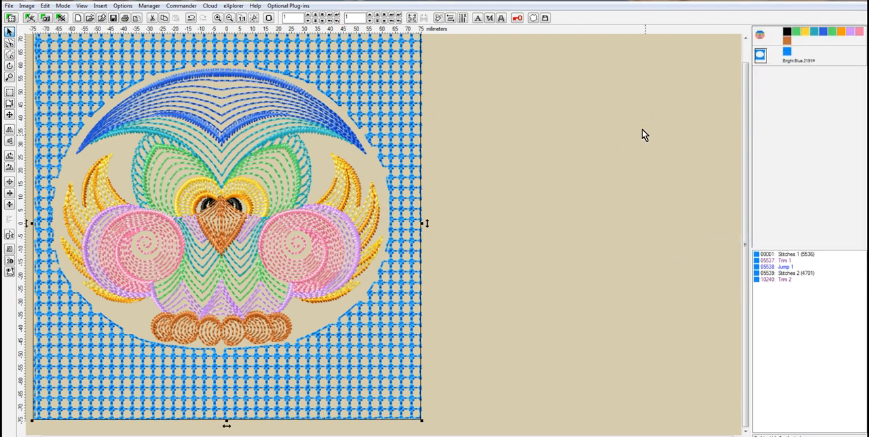
- Save the combined design in PES format over test-outline, with the version dependent on hoop size, and close the editor to check the saved file
{"action": "left_click", "coordinate": [9, 6]}
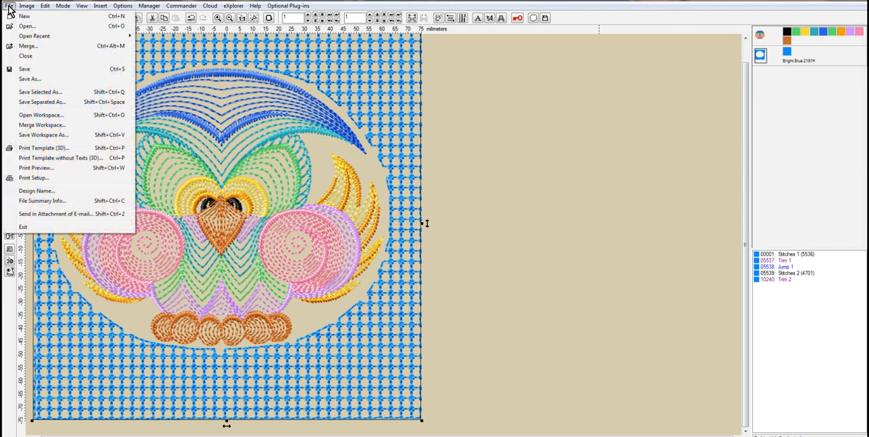
{"action": "left_click", "coordinate": [40, 80]}
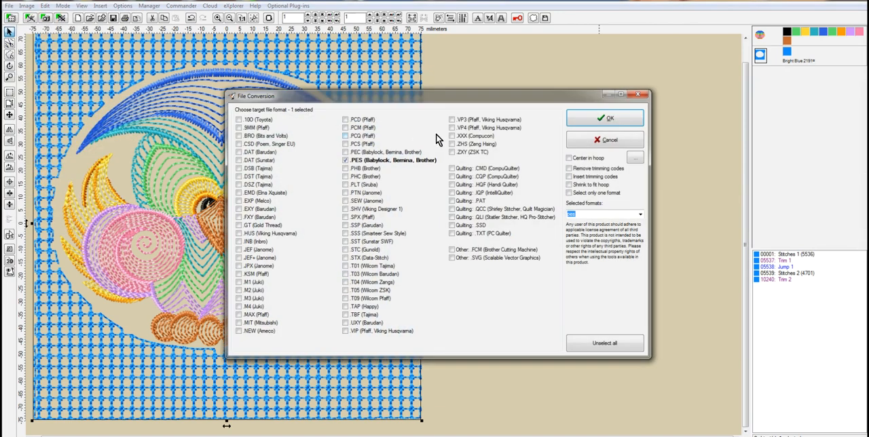
{"action": "left_click", "coordinate": [607, 117]}
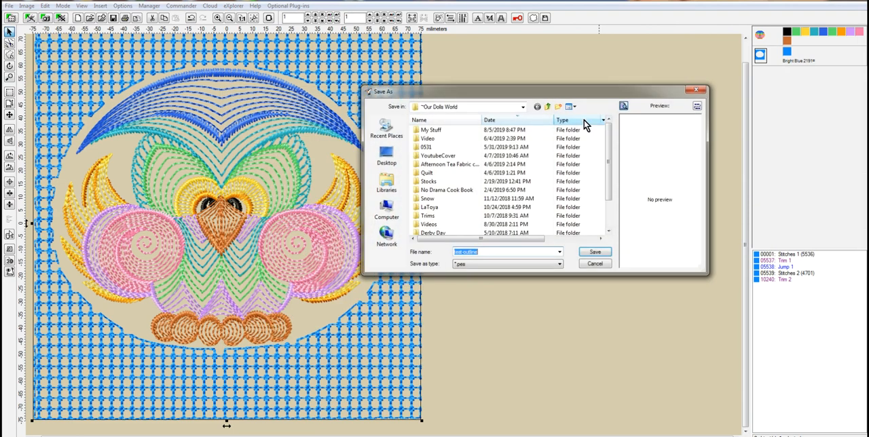
{"action": "left_click", "coordinate": [595, 251]}
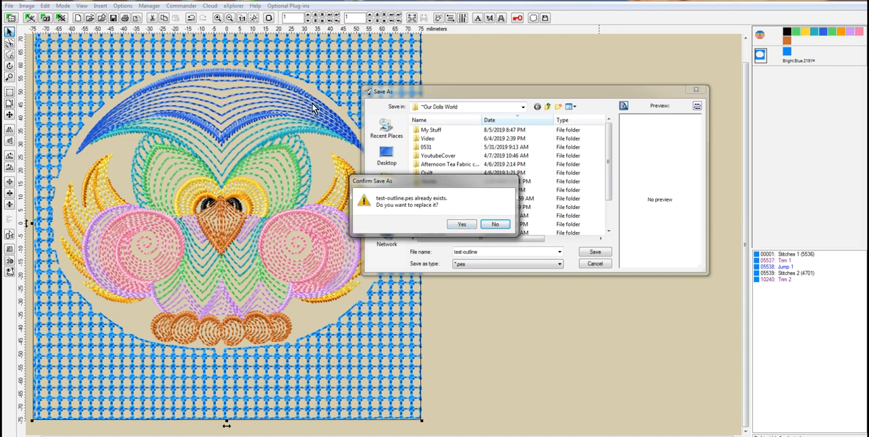
{"action": "left_click", "coordinate": [461, 224]}
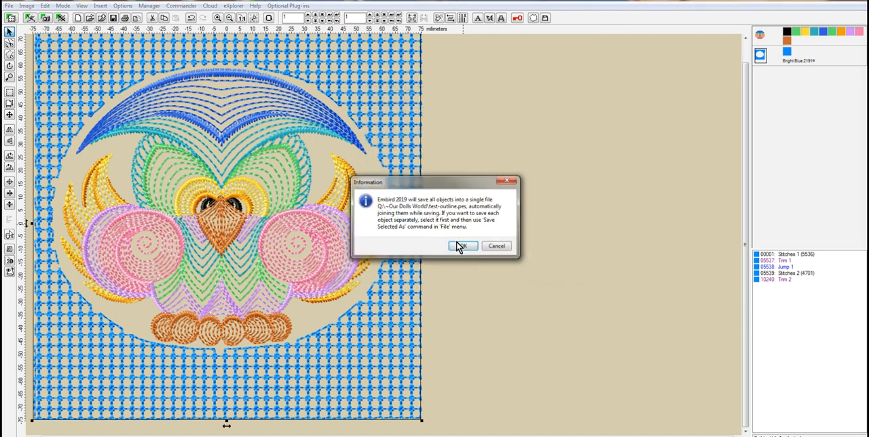
{"action": "key", "text": "Return"}
{"action": "left_click", "coordinate": [523, 189]}
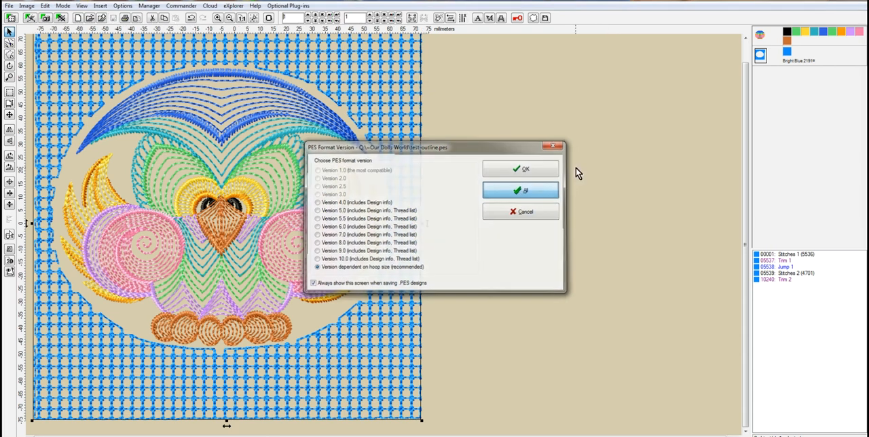
{"action": "left_click", "coordinate": [863, 4]}
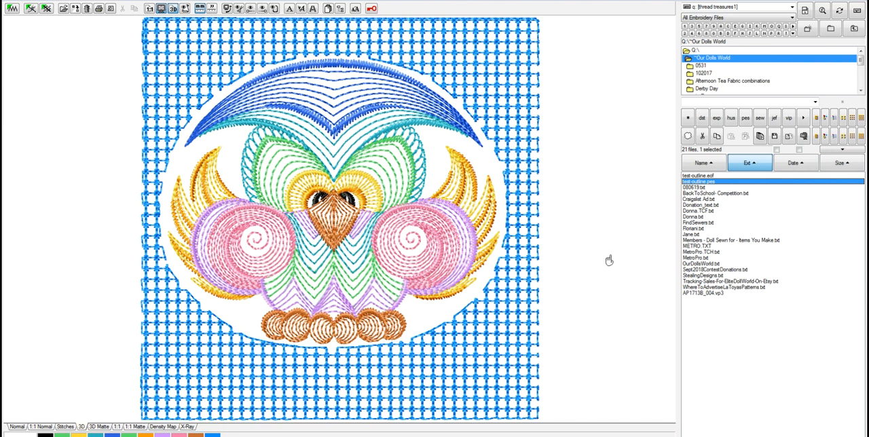
{"action": "mouse_move", "coordinate": [606, 254]}
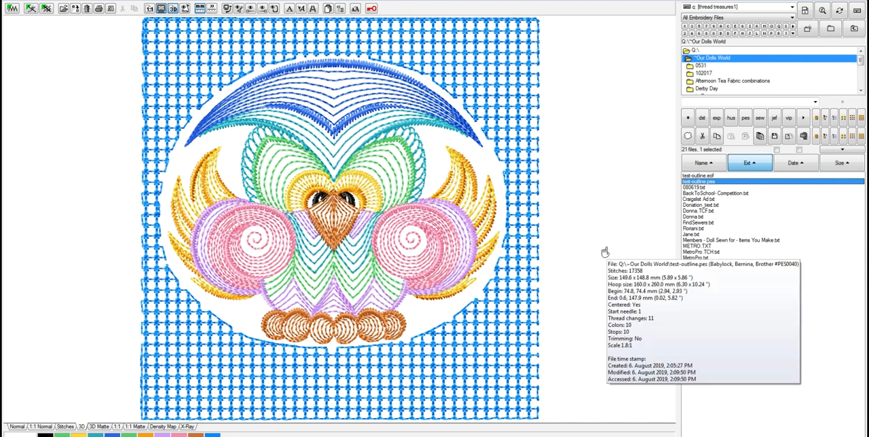